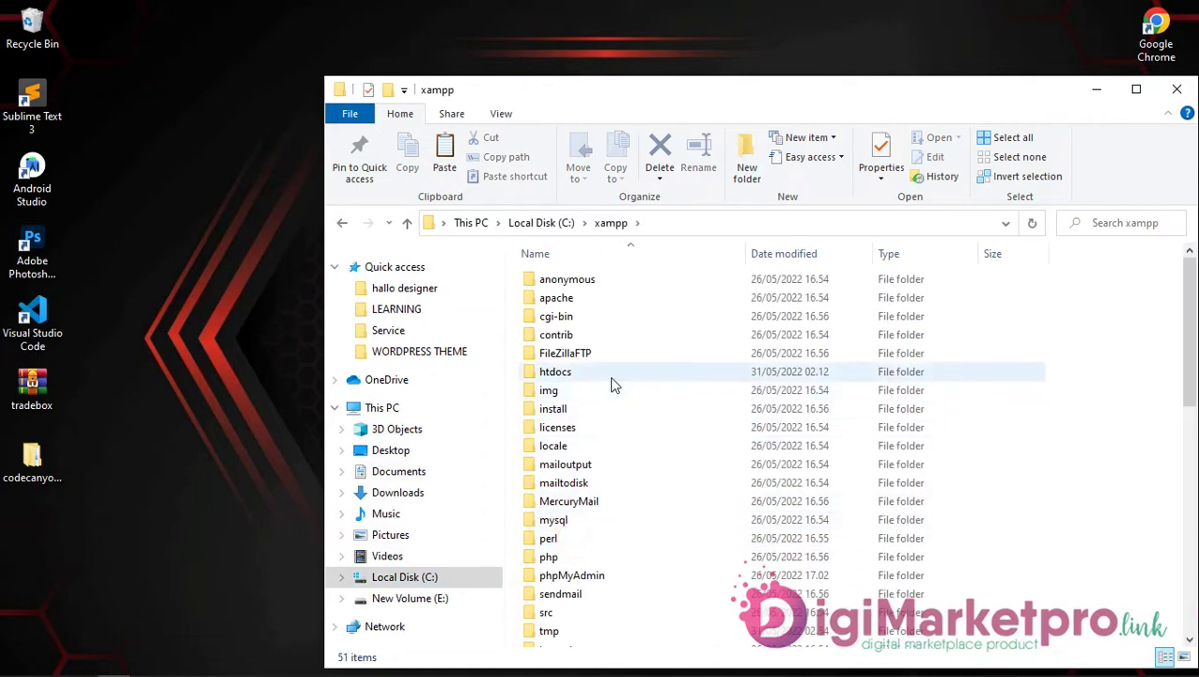
Step: Create a new folder named Tradebox inside xampp's htdocs folder
{"action": "double_click", "coordinate": [610, 388]}
{"action": "right_click", "coordinate": [723, 482]}
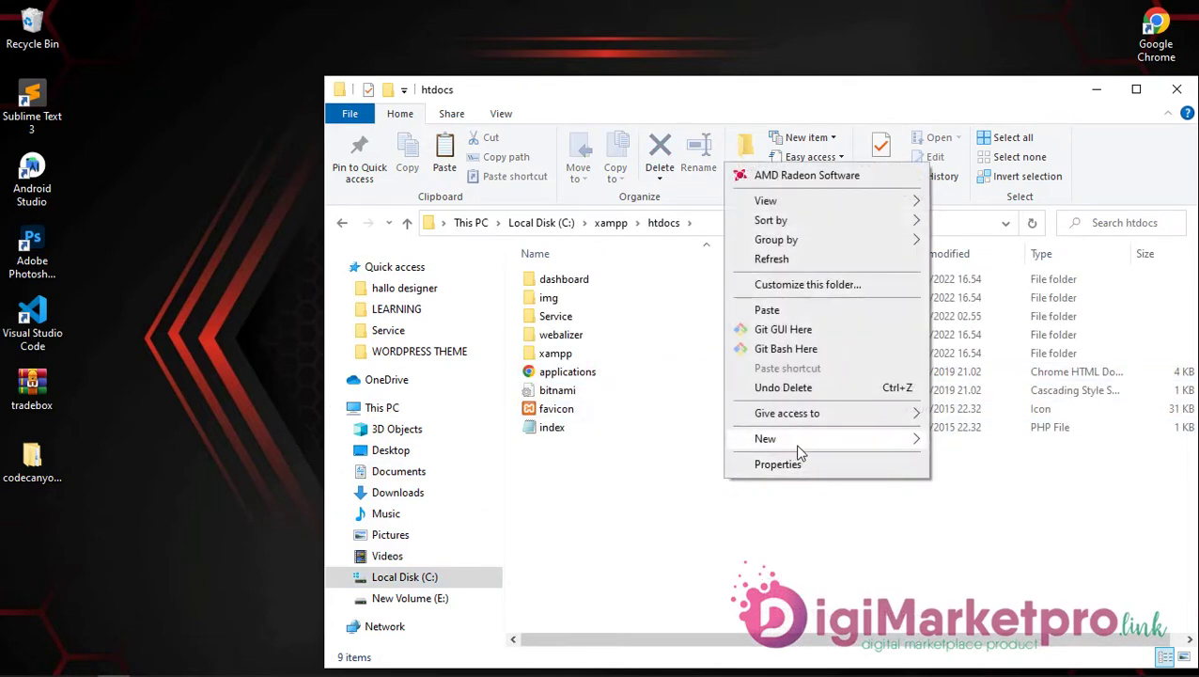
{"action": "mouse_move", "coordinate": [798, 450]}
{"action": "left_click", "coordinate": [985, 438]}
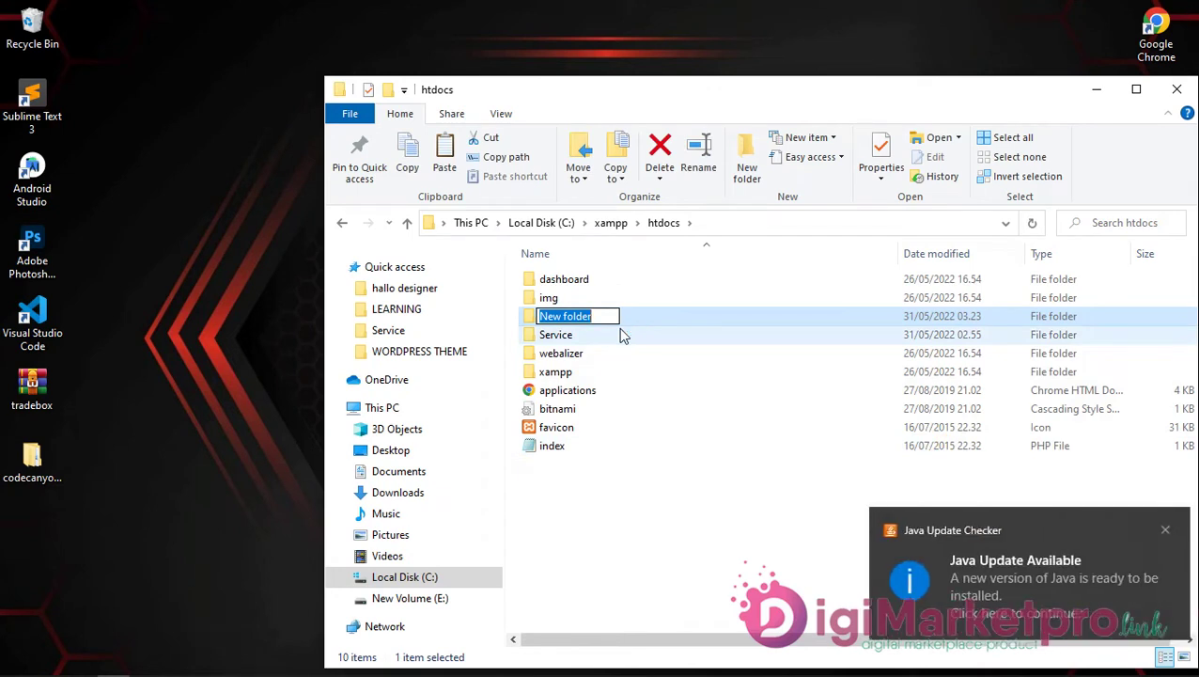
{"action": "type", "text": "Tradebox"}
{"action": "key", "text": "Return"}
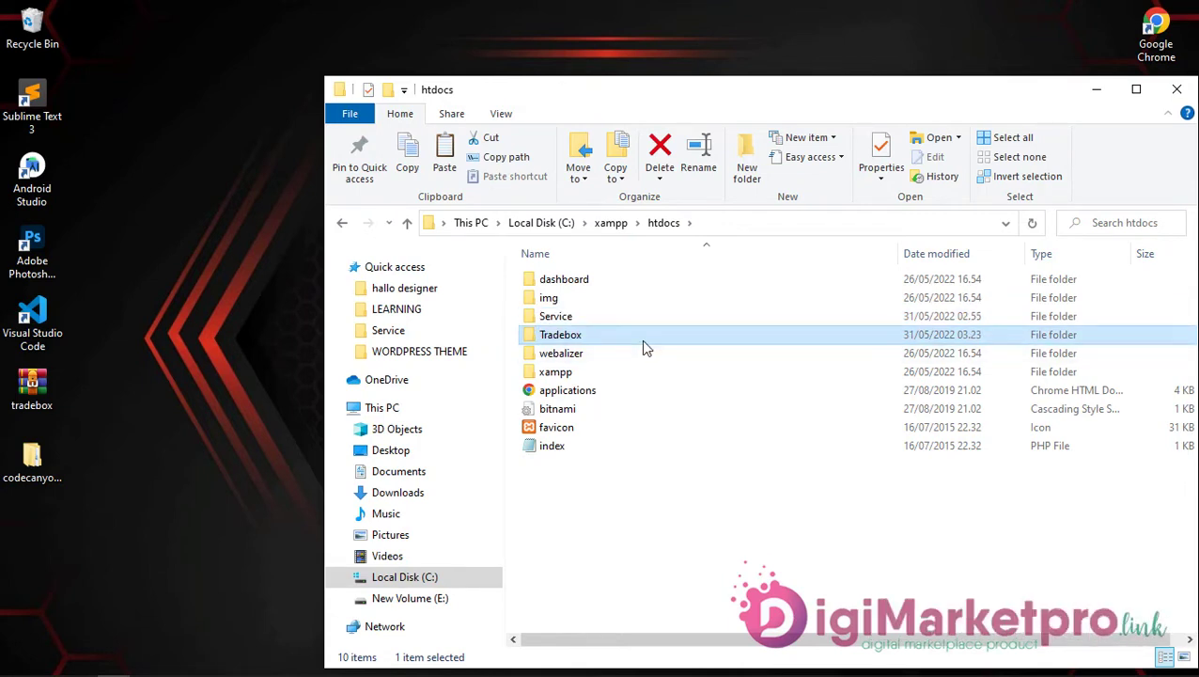
Step: Paste the tradebox package into Tradebox and move all nine tradebox_main_v6.3 items up into Tradebox
{"action": "double_click", "coordinate": [641, 339]}
{"action": "right_click", "coordinate": [643, 341]}
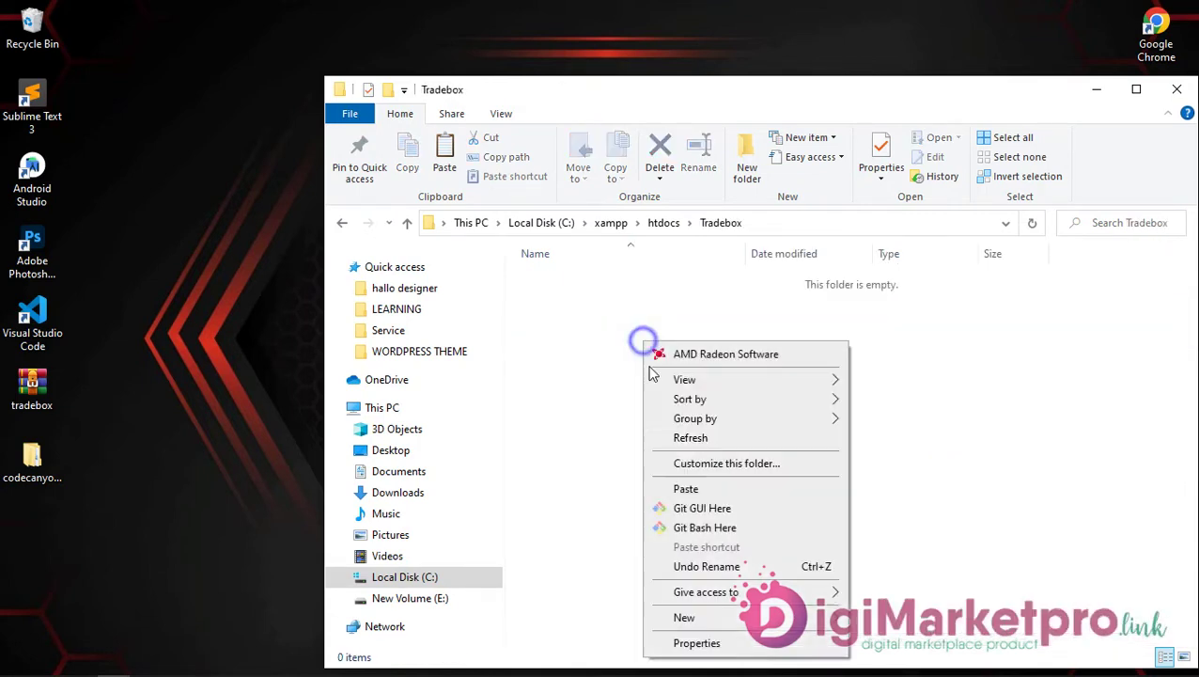
{"action": "left_click", "coordinate": [687, 488]}
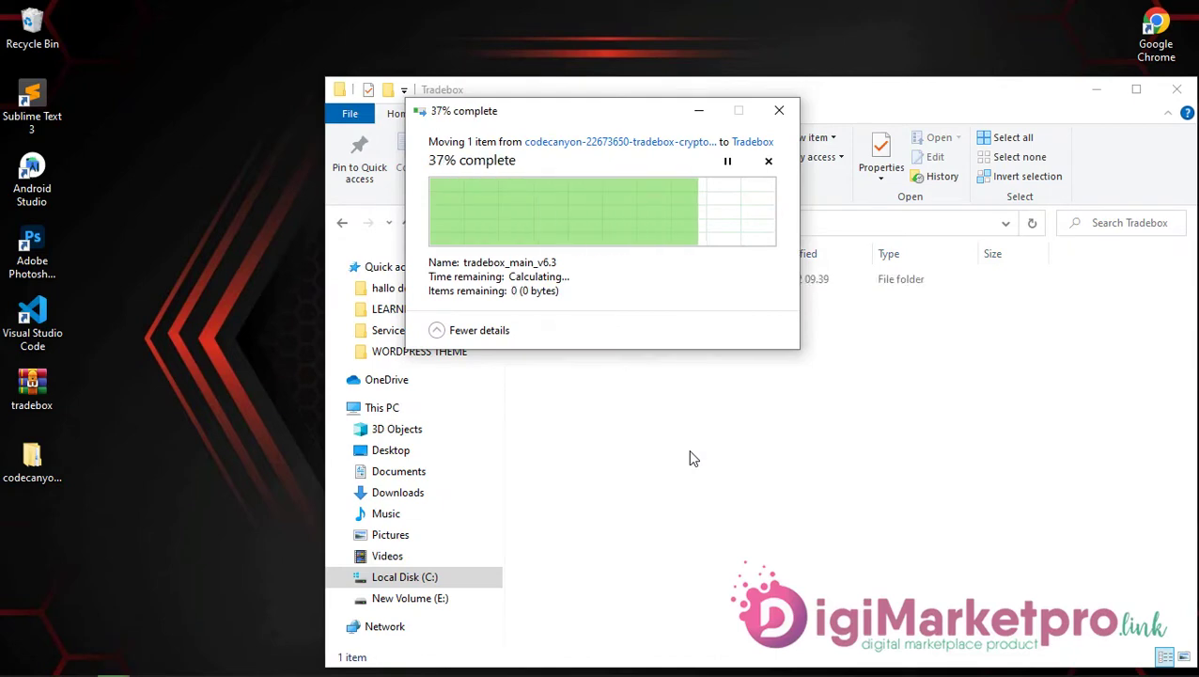
{"action": "double_click", "coordinate": [617, 285]}
{"action": "left_click_drag", "start_coordinate": [600, 461], "coordinate": [598, 278]}
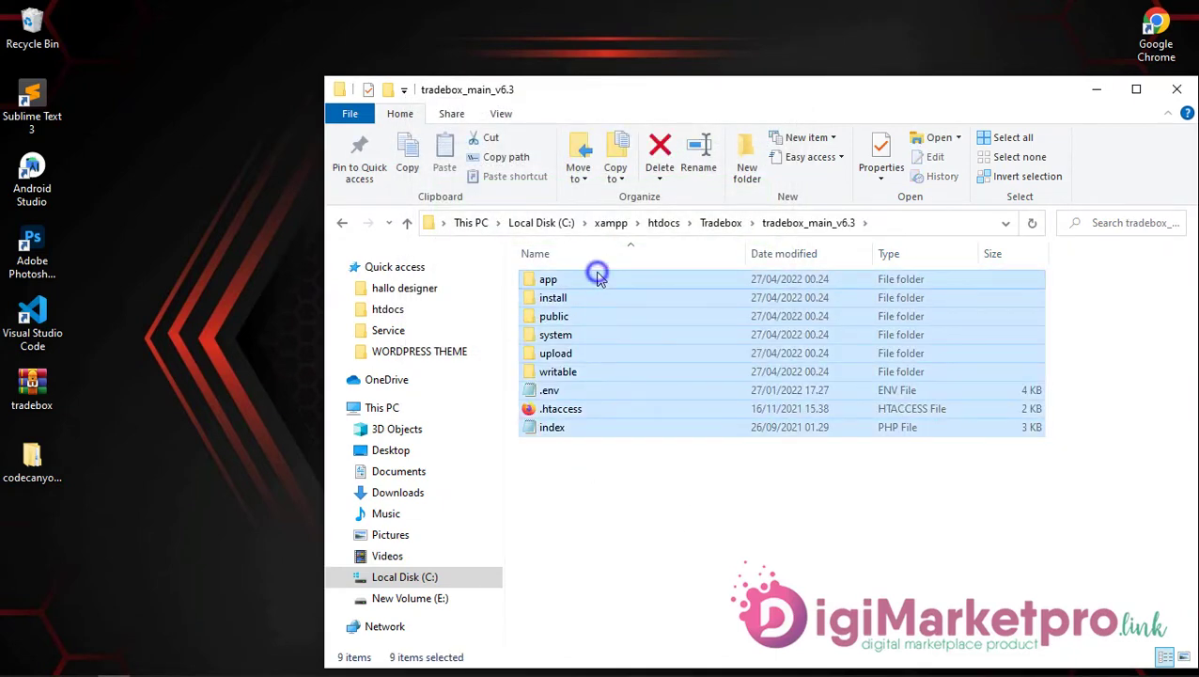
{"action": "right_click", "coordinate": [598, 273]}
{"action": "left_click", "coordinate": [655, 547]}
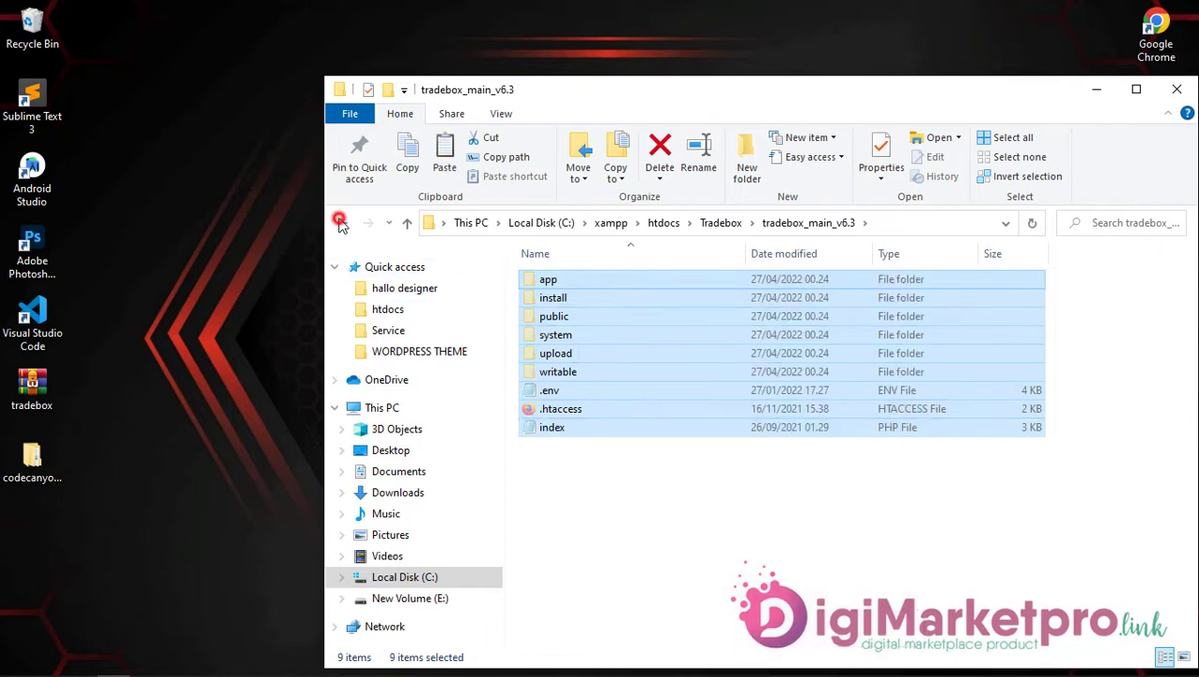
{"action": "left_click", "coordinate": [342, 223]}
{"action": "right_click", "coordinate": [547, 355]}
{"action": "left_click", "coordinate": [587, 505]}
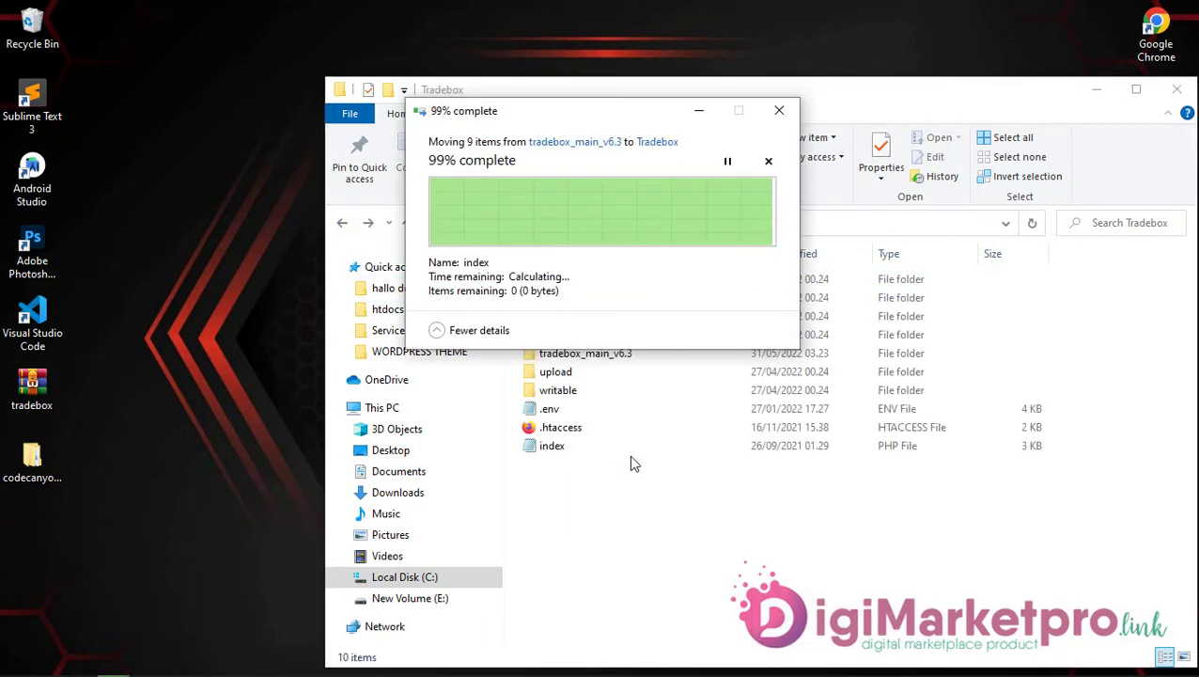
Step: Delete the empty leftover tradebox_main_v6.3 folder
{"action": "left_click", "coordinate": [598, 357]}
{"action": "right_click", "coordinate": [599, 357]}
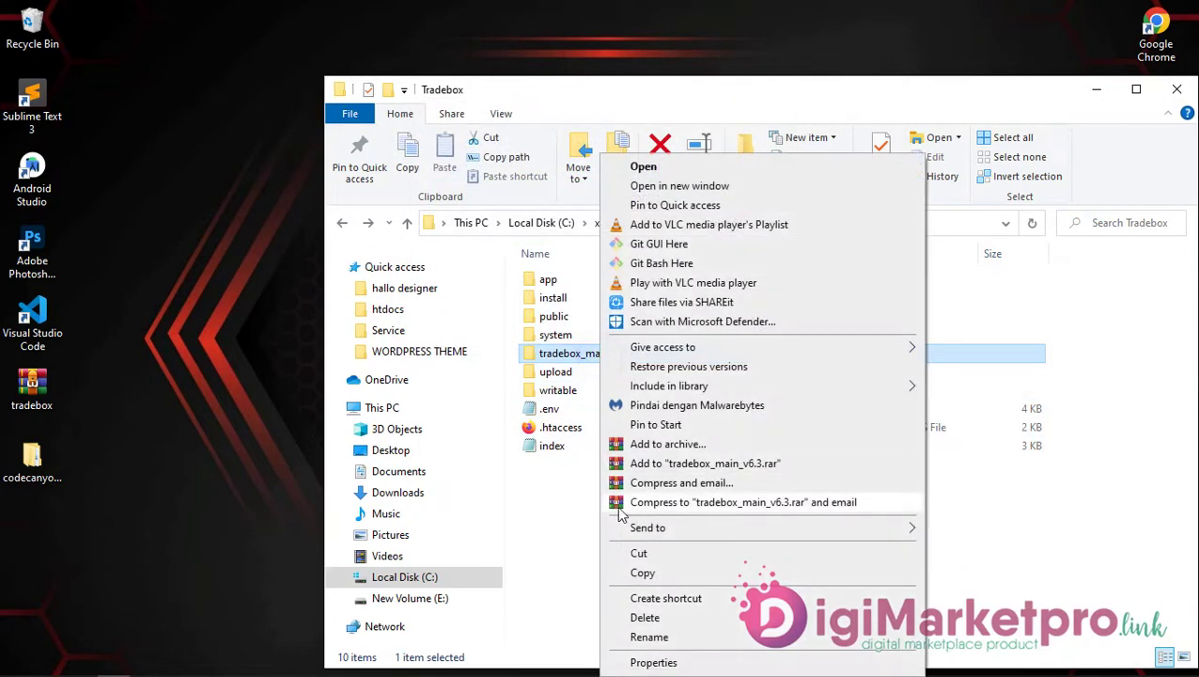
{"action": "left_click", "coordinate": [611, 617]}
{"action": "left_click", "coordinate": [32, 459]}
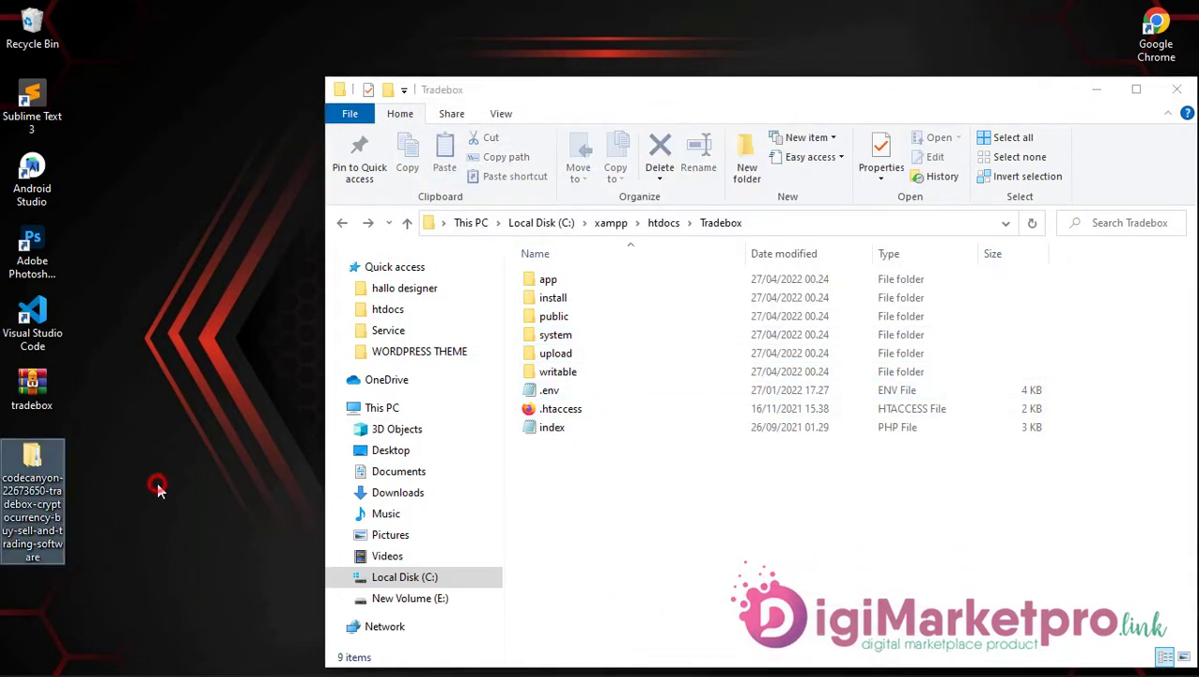
Step: Copy the folder name Tradebox from htdocs to the clipboard
{"action": "left_click", "coordinate": [343, 224]}
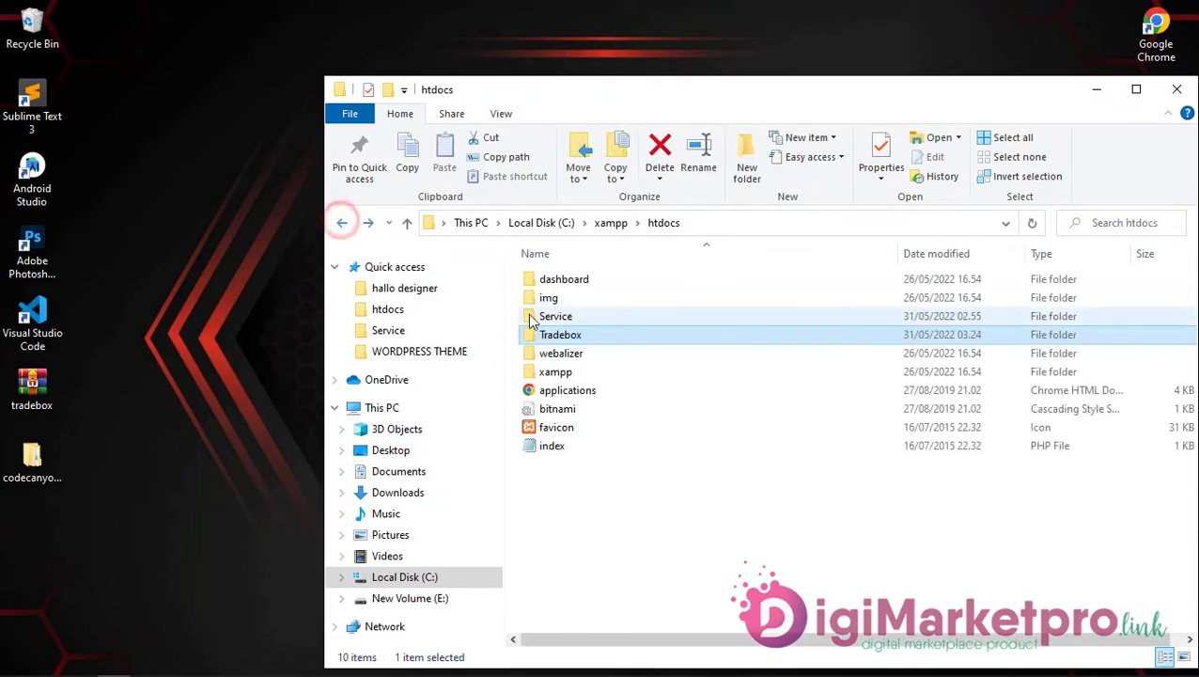
{"action": "right_click", "coordinate": [566, 338]}
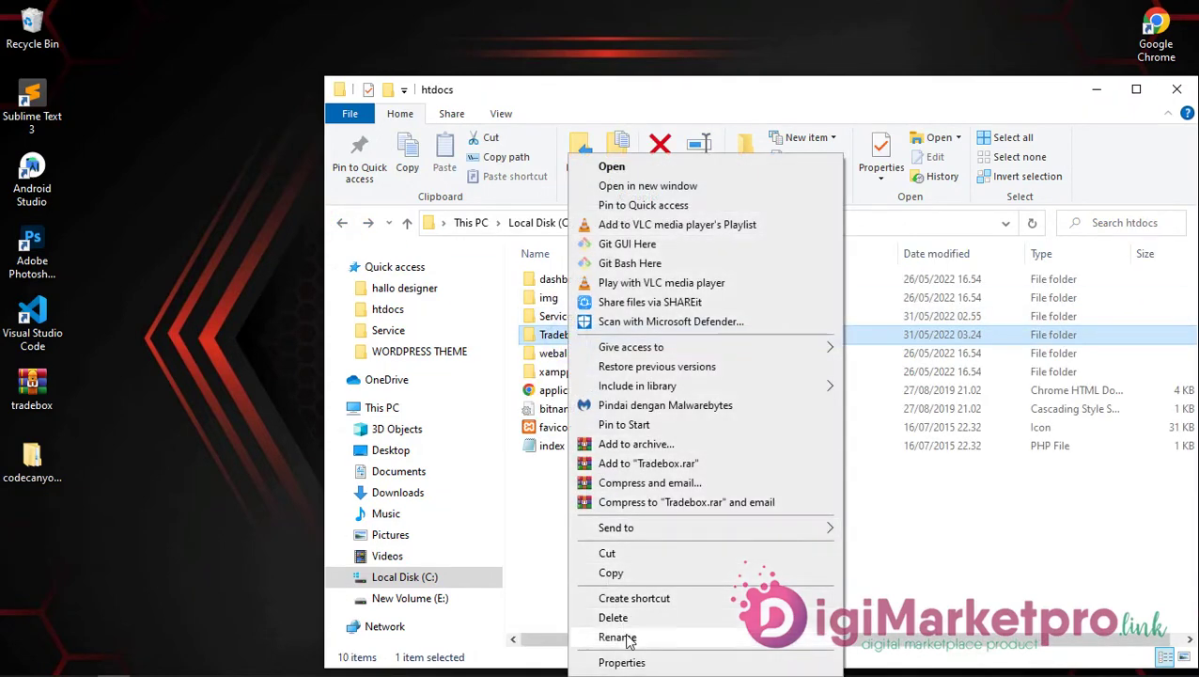
{"action": "left_click", "coordinate": [618, 636]}
{"action": "right_click", "coordinate": [575, 336]}
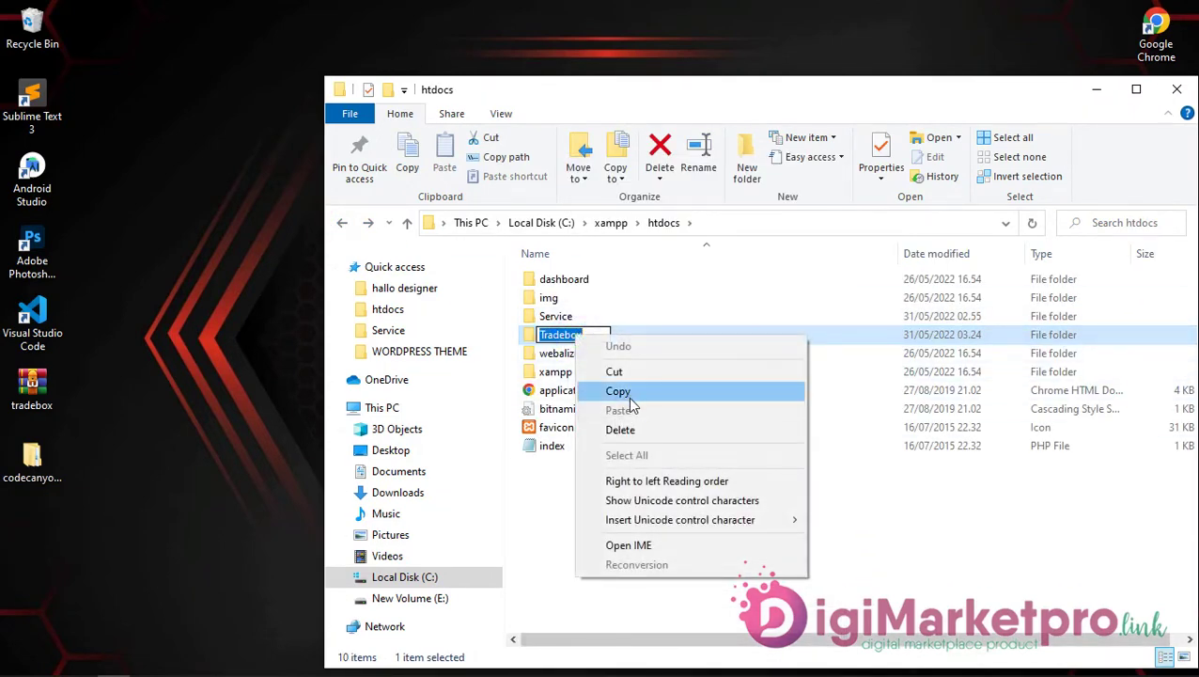
{"action": "left_click", "coordinate": [622, 391]}
{"action": "key", "text": "Return"}
{"action": "left_click", "coordinate": [605, 512]}
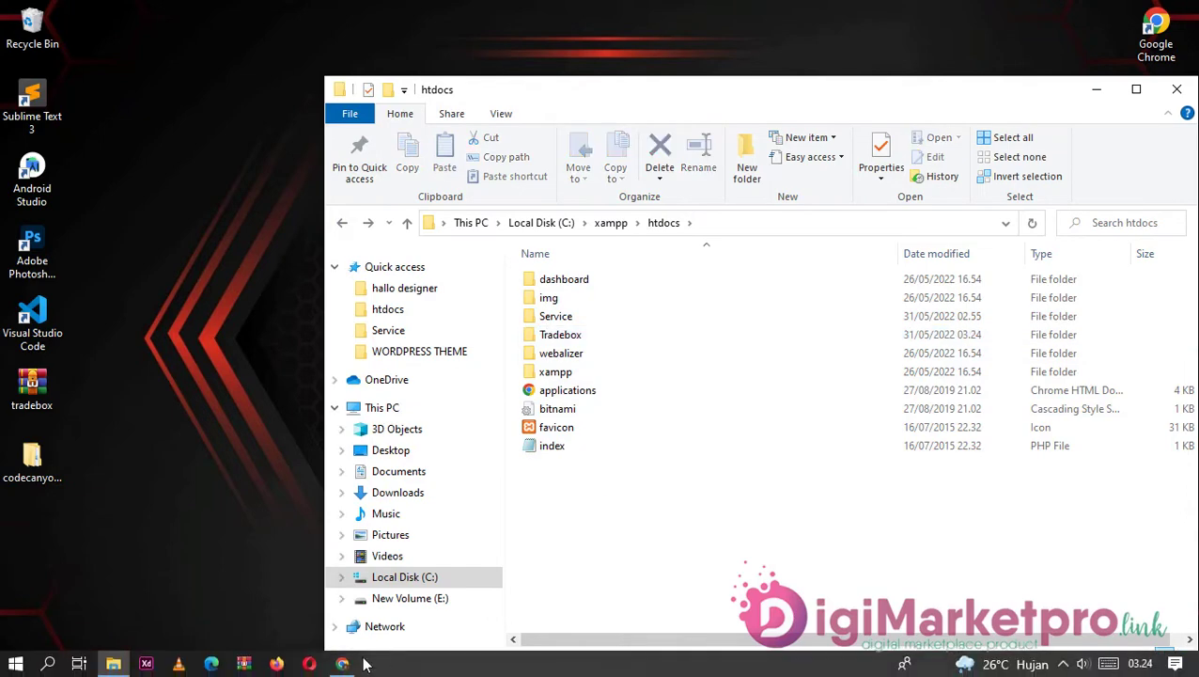
{"action": "left_click", "coordinate": [342, 667]}
Step: Maximize Chrome and load localhost/phpmyadmin/ in the tab
{"action": "left_click", "coordinate": [816, 275]}
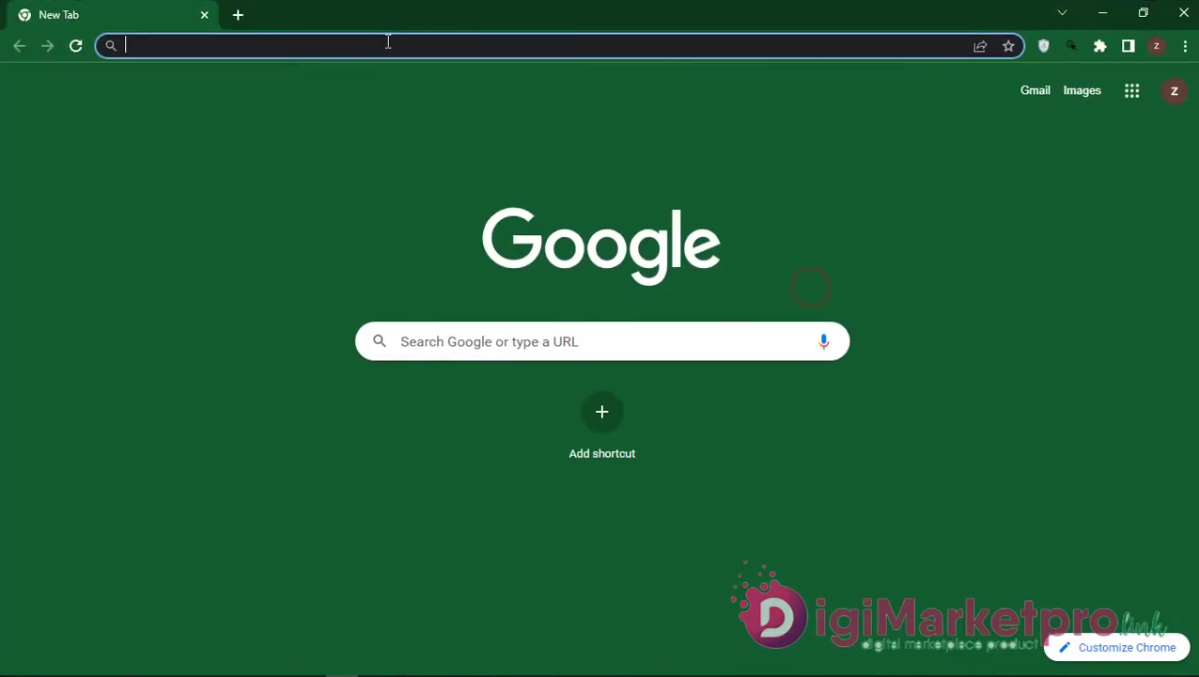
{"action": "type", "text": "lox"}
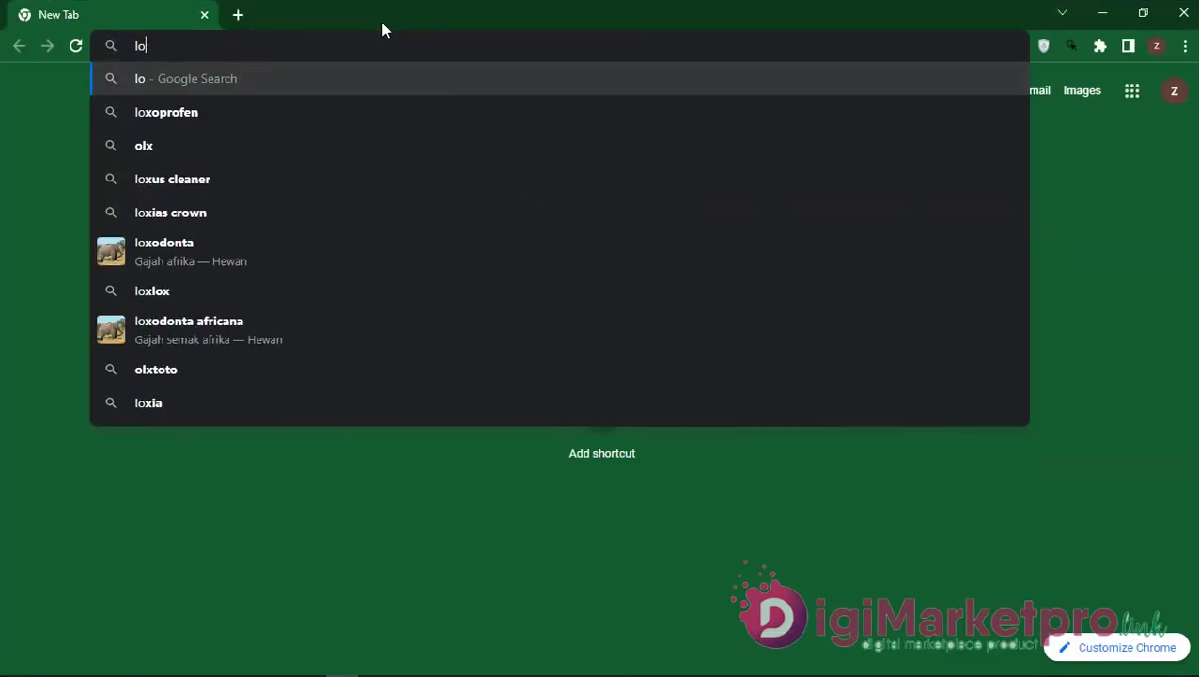
{"action": "key", "text": "BackSpace"}
{"action": "type", "text": "cal"}
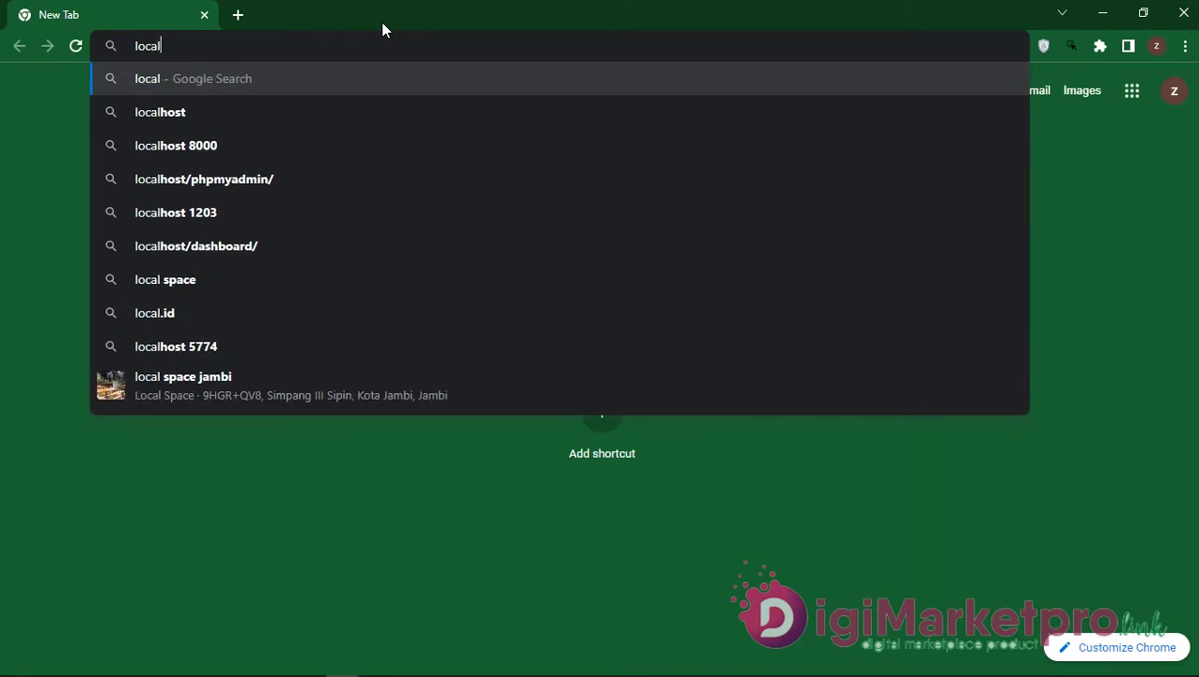
{"action": "left_click", "coordinate": [338, 181]}
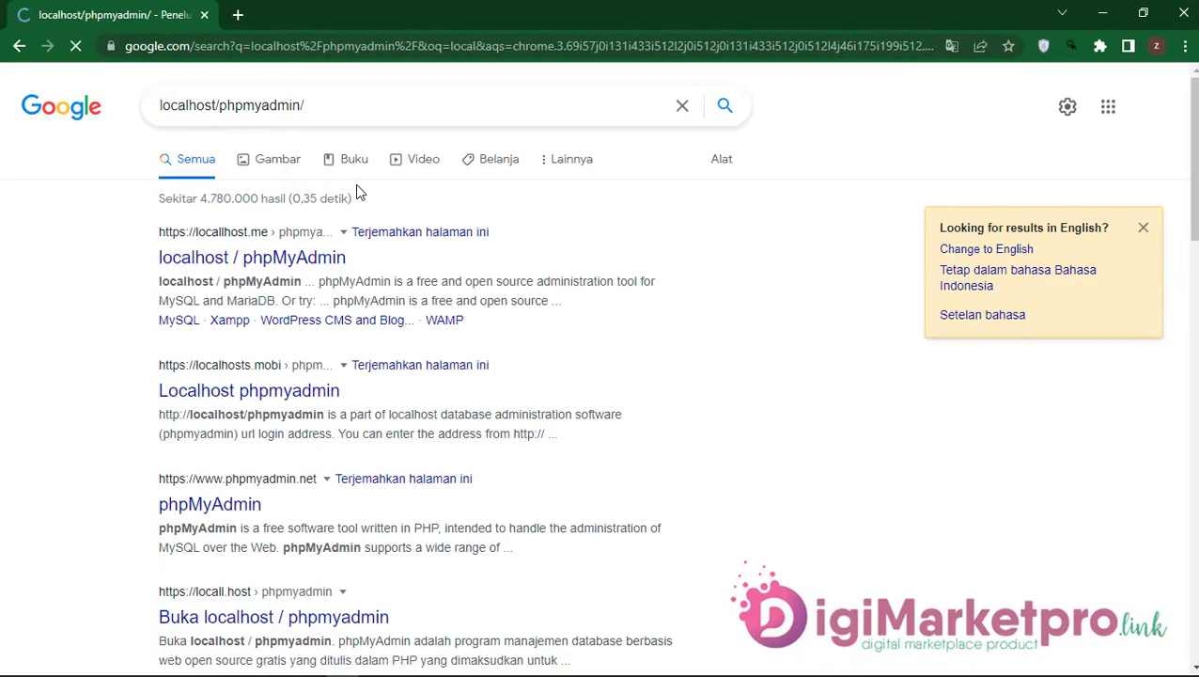
{"action": "left_click", "coordinate": [19, 45]}
{"action": "left_click", "coordinate": [168, 41]}
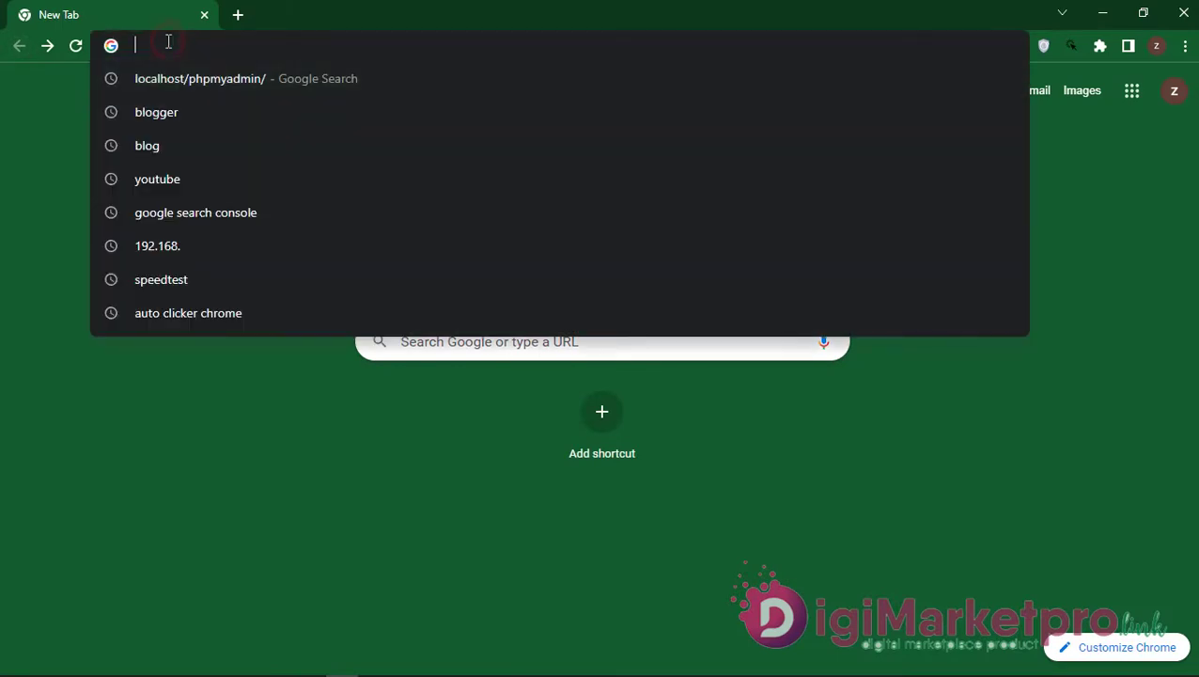
{"action": "type", "text": "local"}
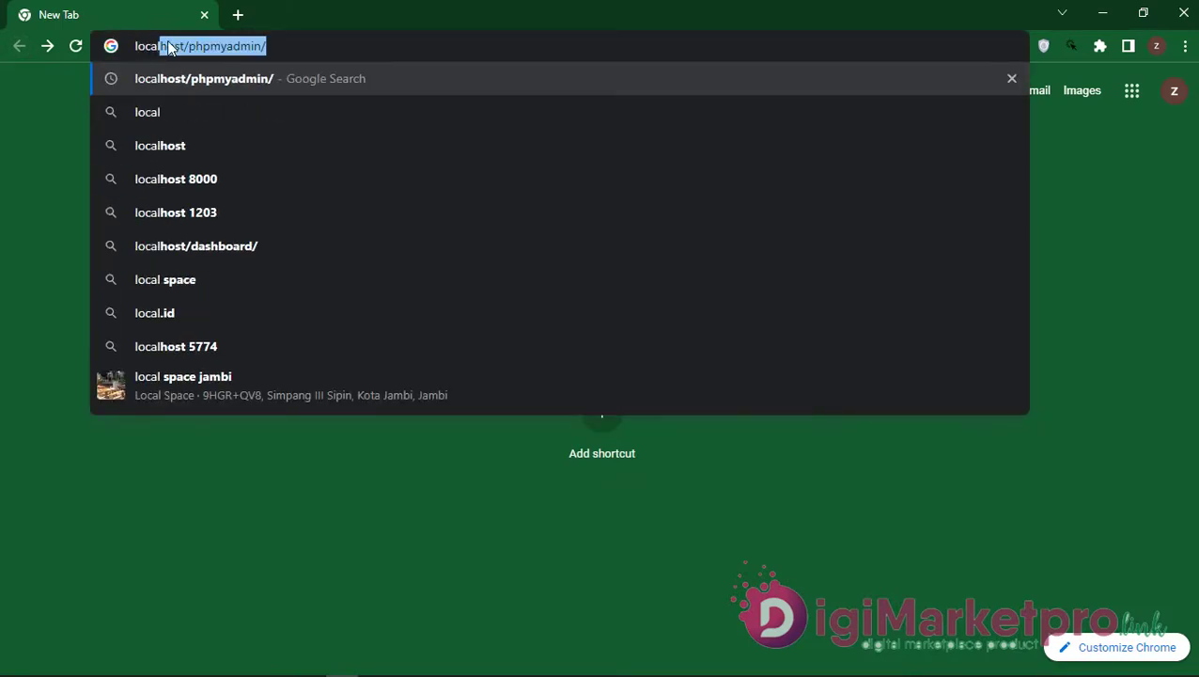
{"action": "key", "text": "Right"}
{"action": "key", "text": "Return"}
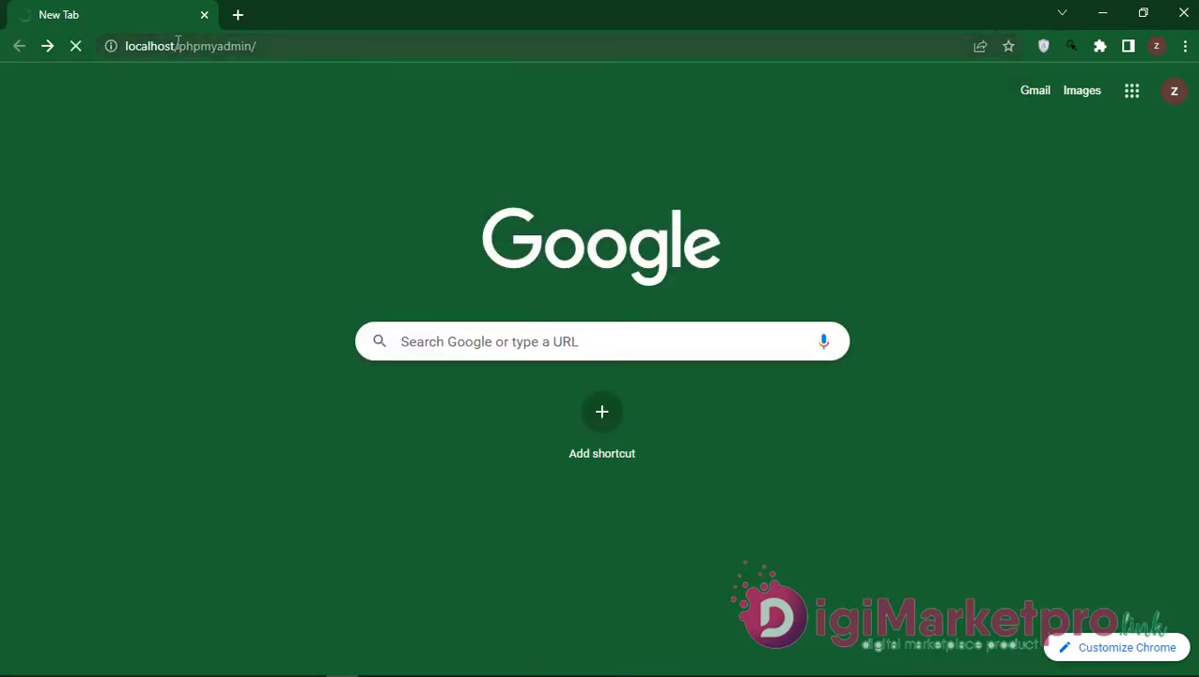
Step: Start MySQL and Apache in the XAMPP Control Panel, then reload localhost/phpmyadmin/
{"action": "mouse_move", "coordinate": [206, 673]}
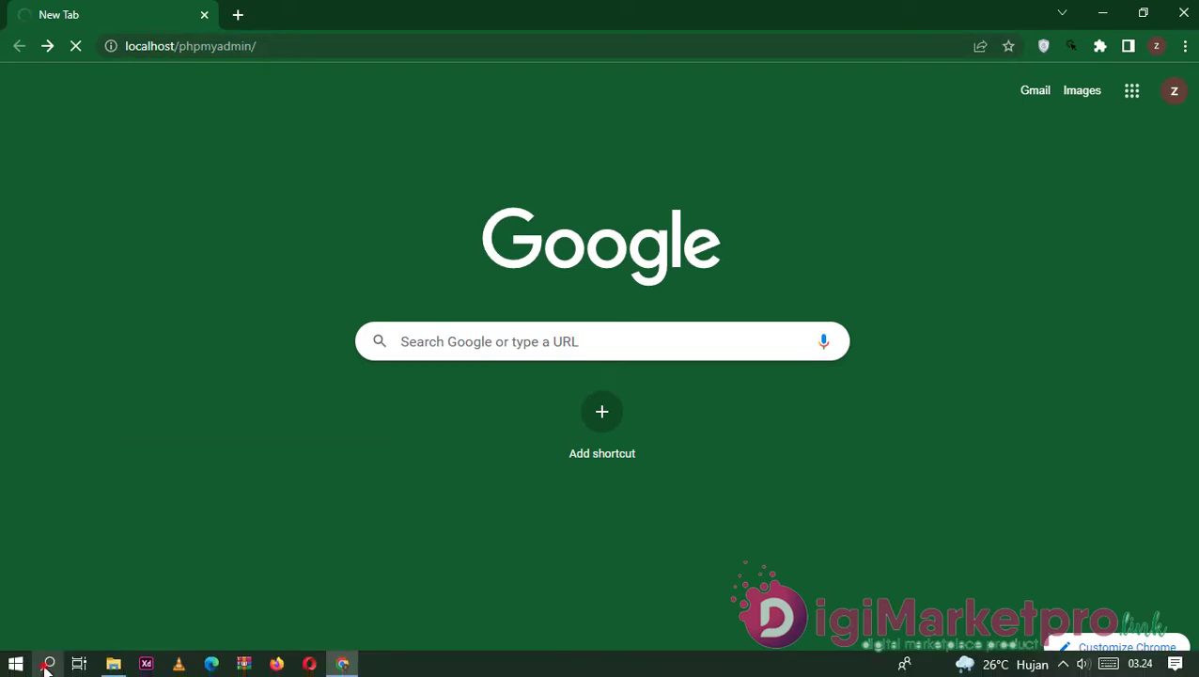
{"action": "left_click", "coordinate": [47, 664]}
{"action": "left_click", "coordinate": [141, 475]}
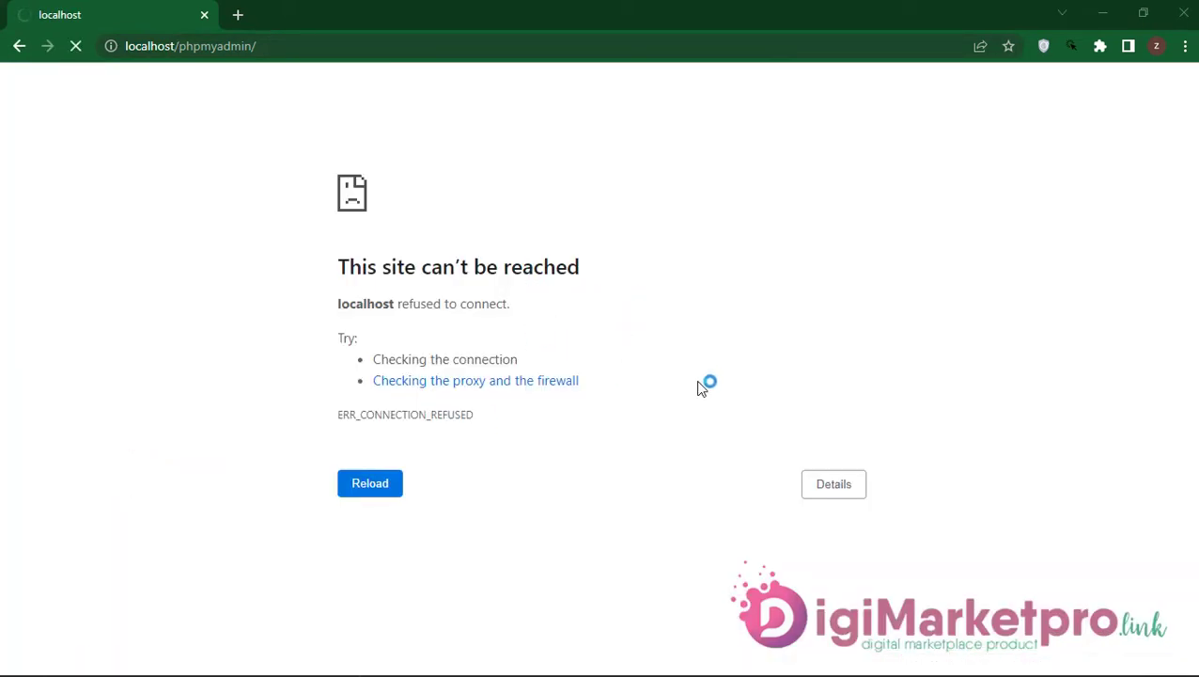
{"action": "left_click", "coordinate": [306, 123]}
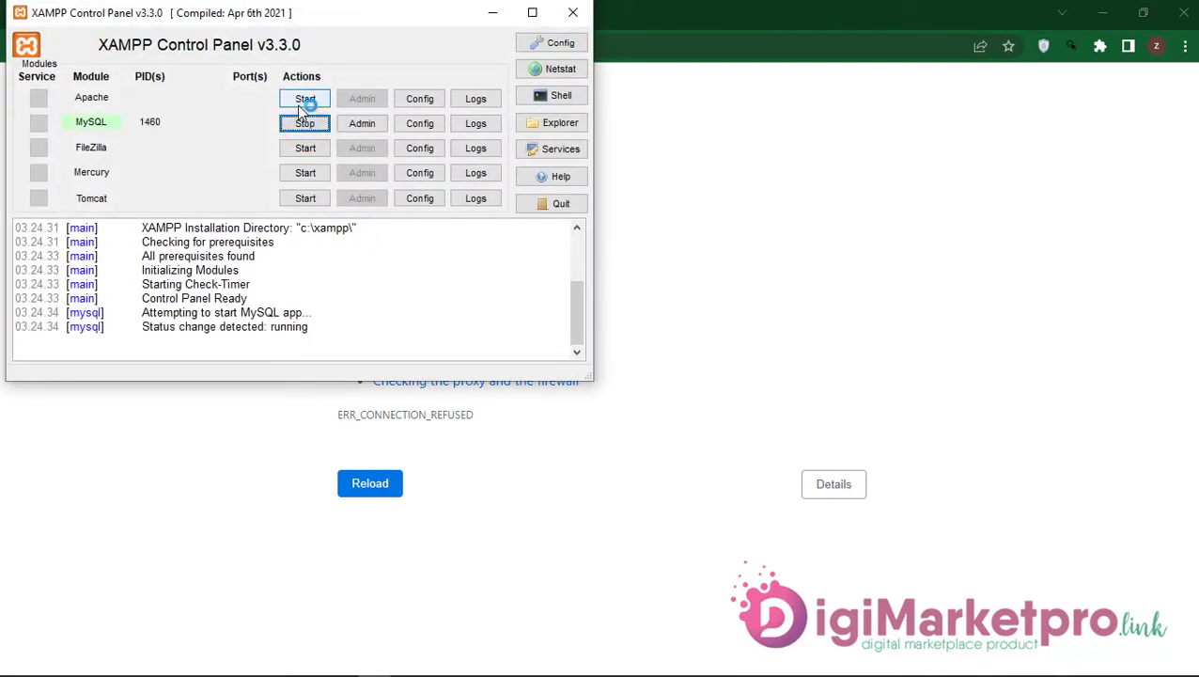
{"action": "left_click", "coordinate": [304, 98]}
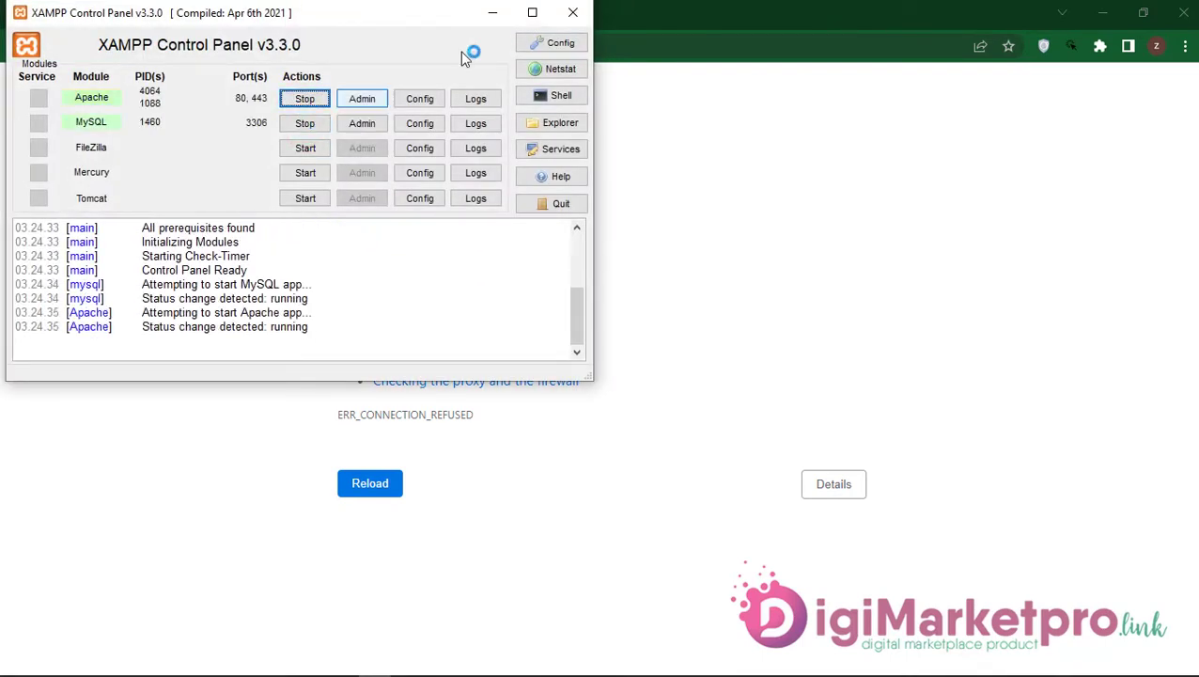
{"action": "left_click", "coordinate": [492, 12]}
{"action": "left_click", "coordinate": [77, 45]}
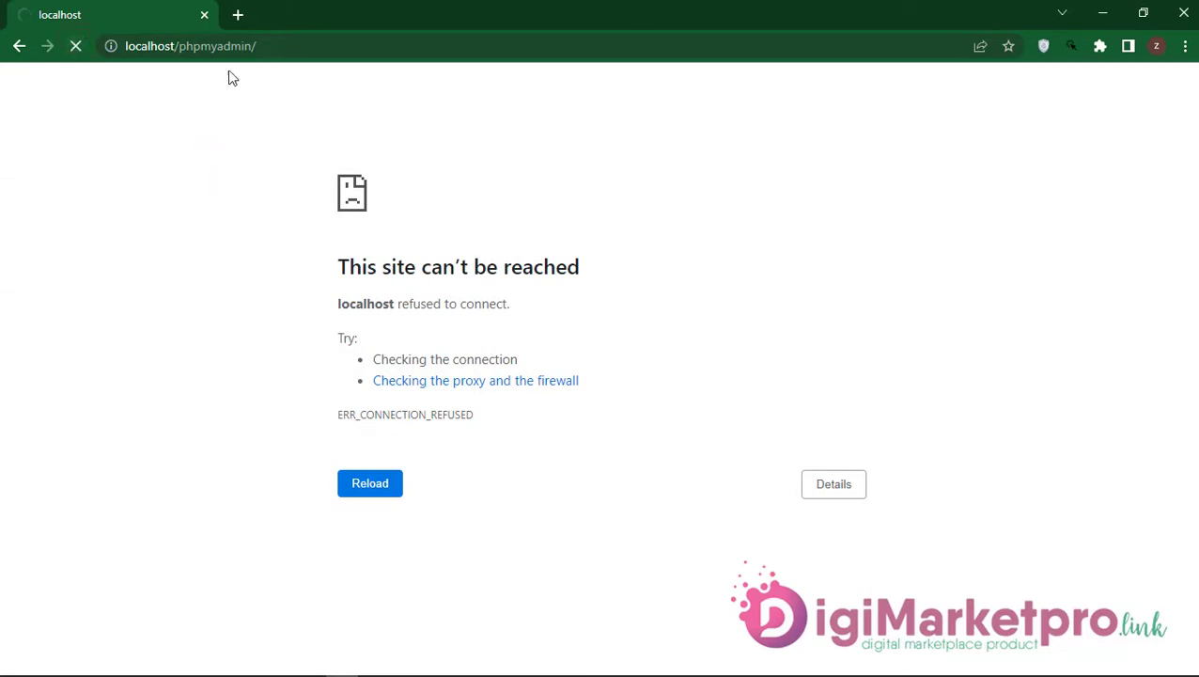
Step: Create a database named Tradebox in phpMyAdmin, then go to the blank new tab
{"action": "left_click", "coordinate": [238, 14]}
{"action": "left_click", "coordinate": [173, 14]}
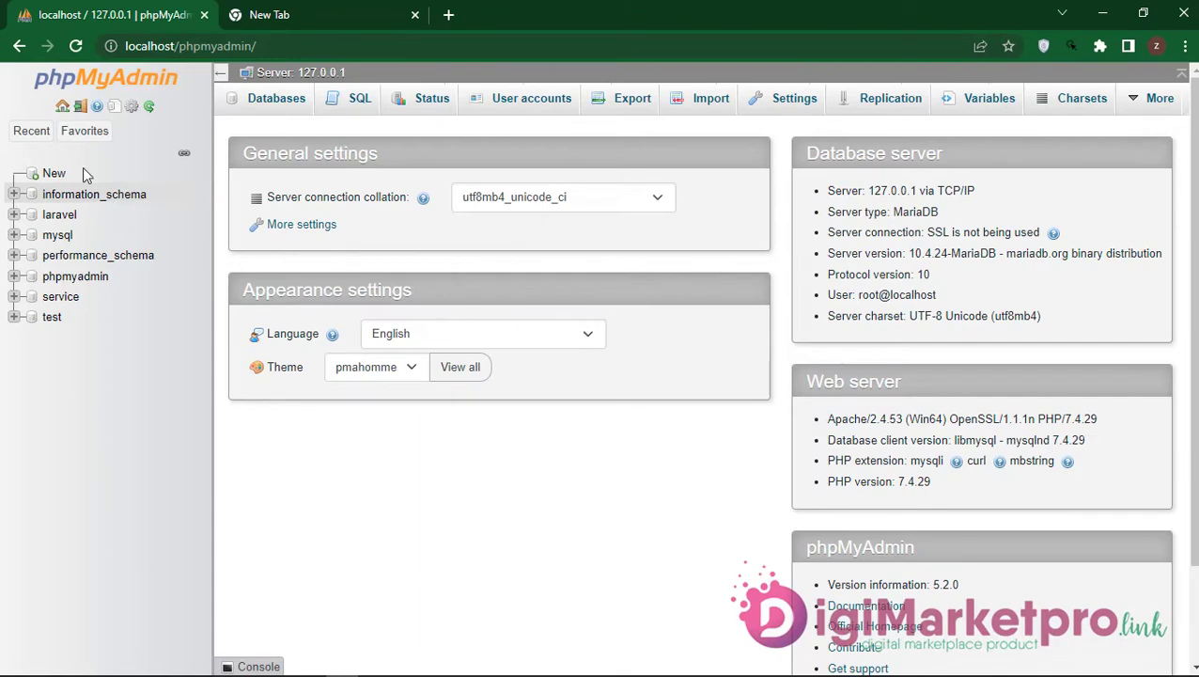
{"action": "left_click", "coordinate": [54, 173]}
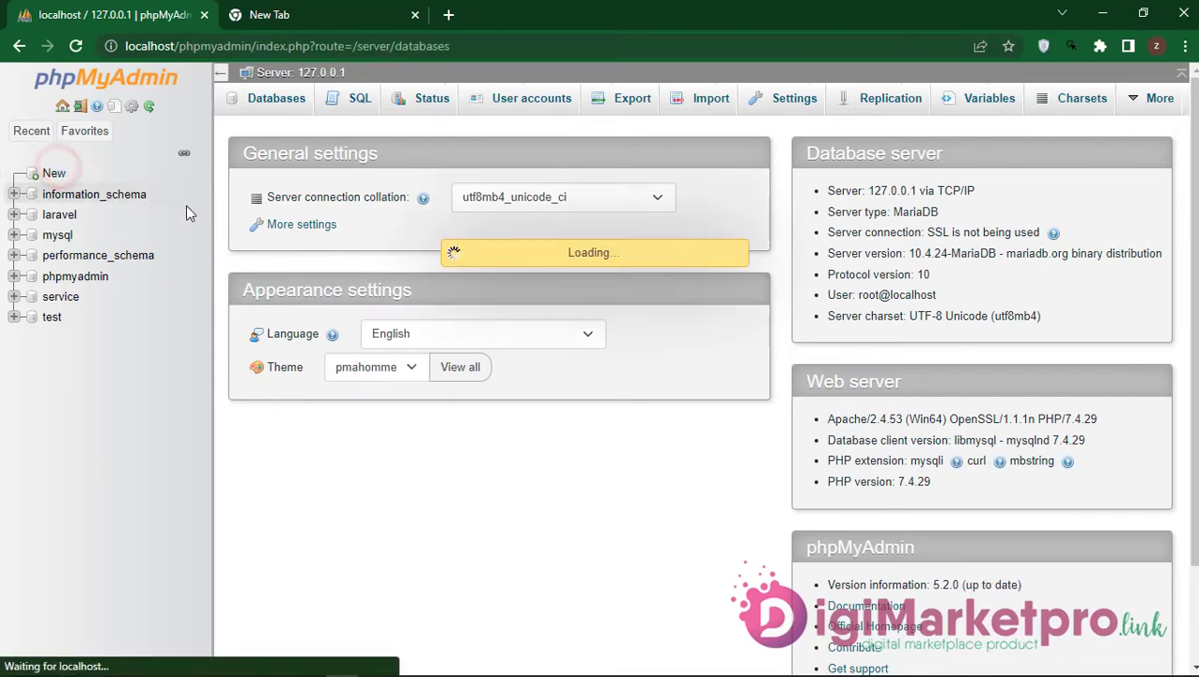
{"action": "right_click", "coordinate": [282, 242]}
{"action": "left_click", "coordinate": [326, 374]}
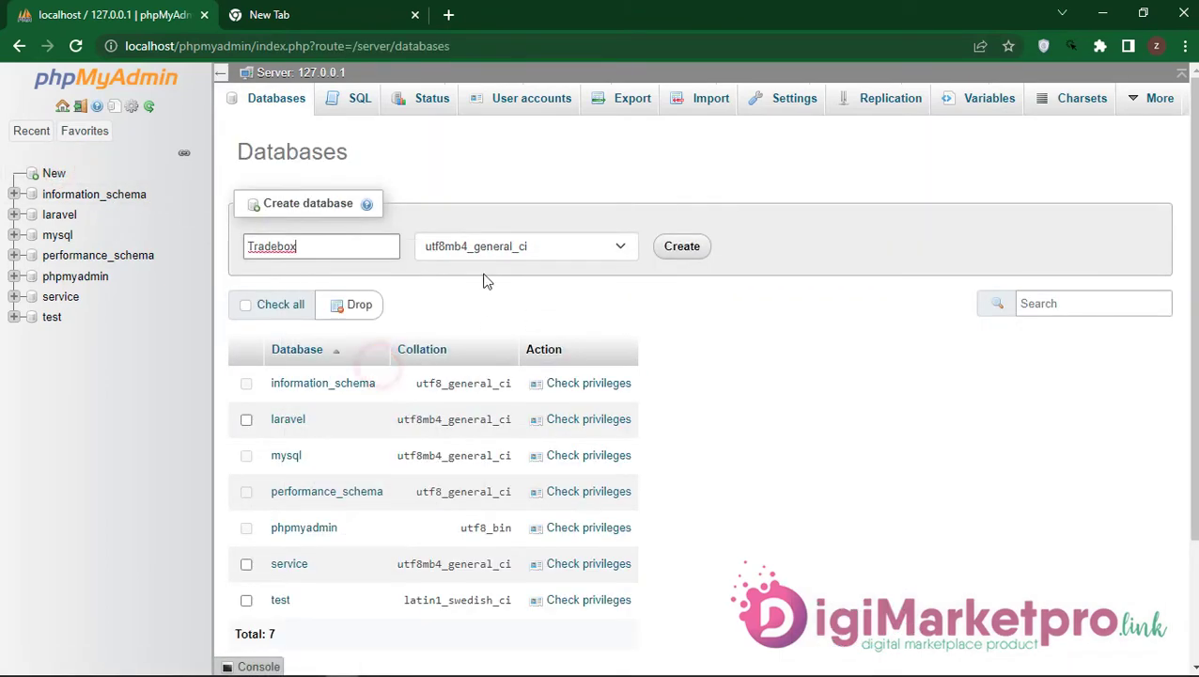
{"action": "left_click", "coordinate": [717, 242]}
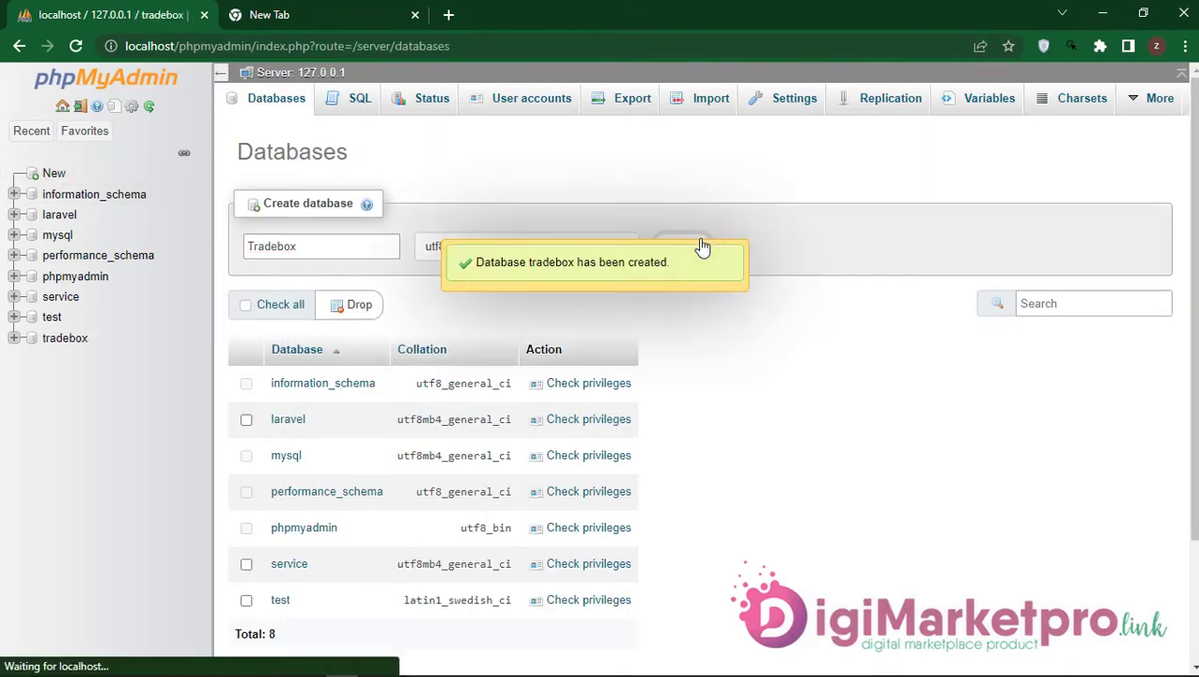
{"action": "left_click", "coordinate": [287, 19]}
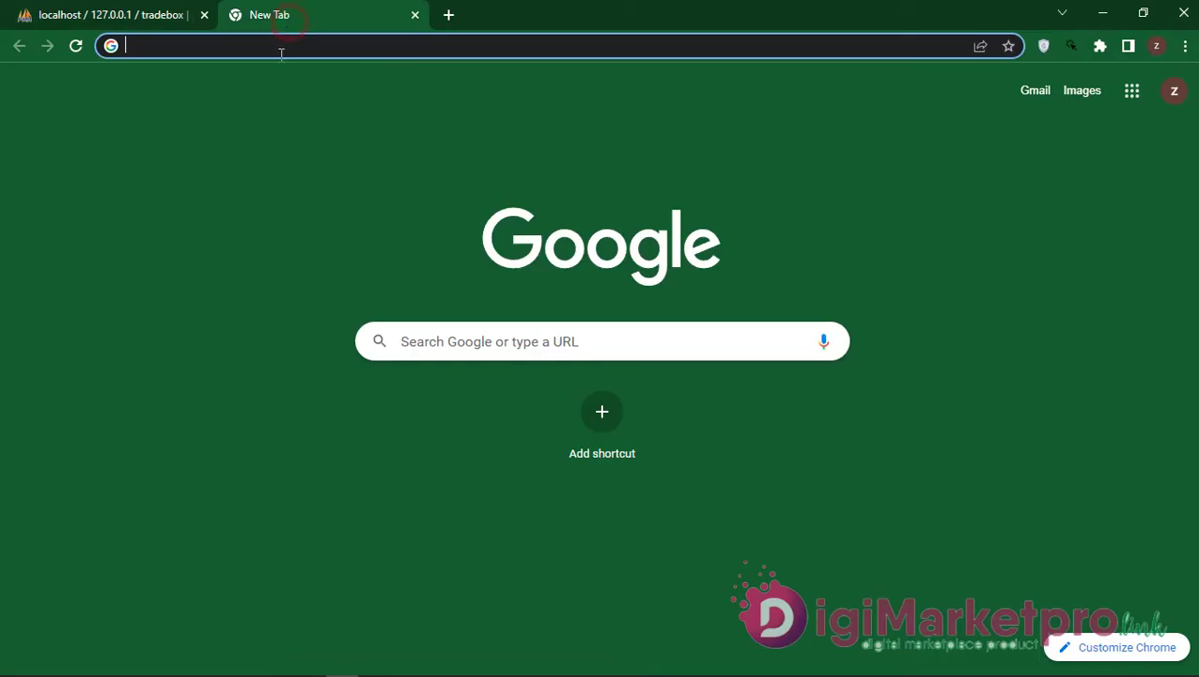
Step: Load localhost/Tradebox/ to start the Bdtask installer
{"action": "type", "text": "loa"}
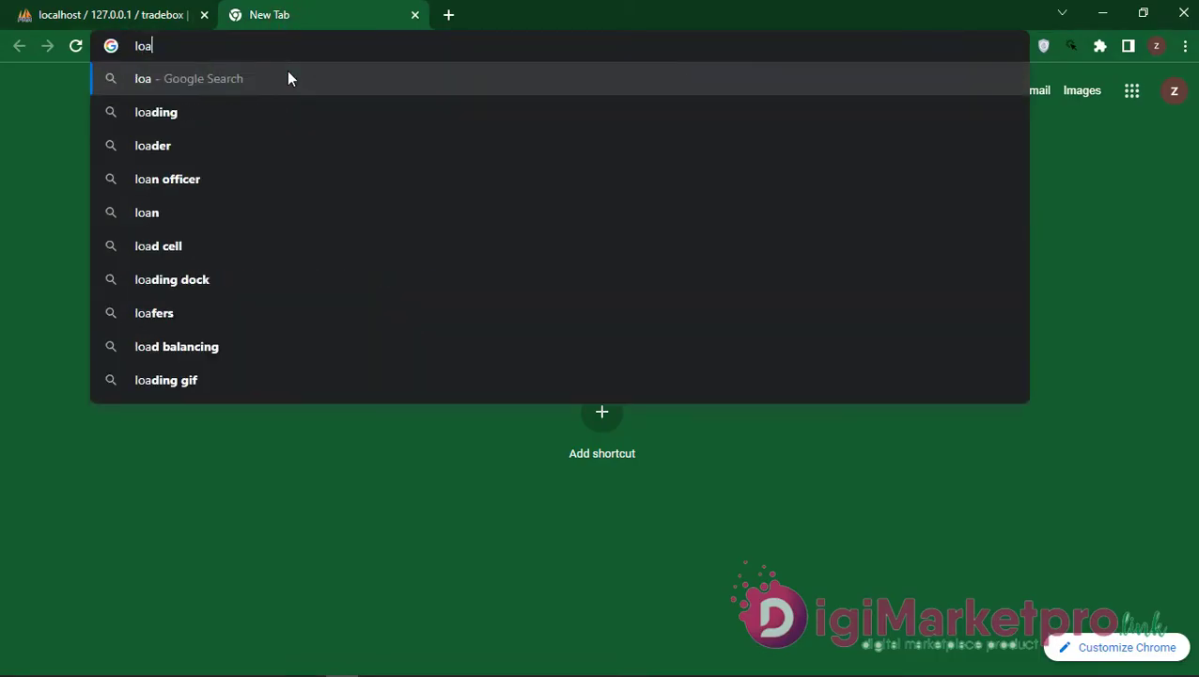
{"action": "key", "text": "BackSpace"}
{"action": "type", "text": "ca"}
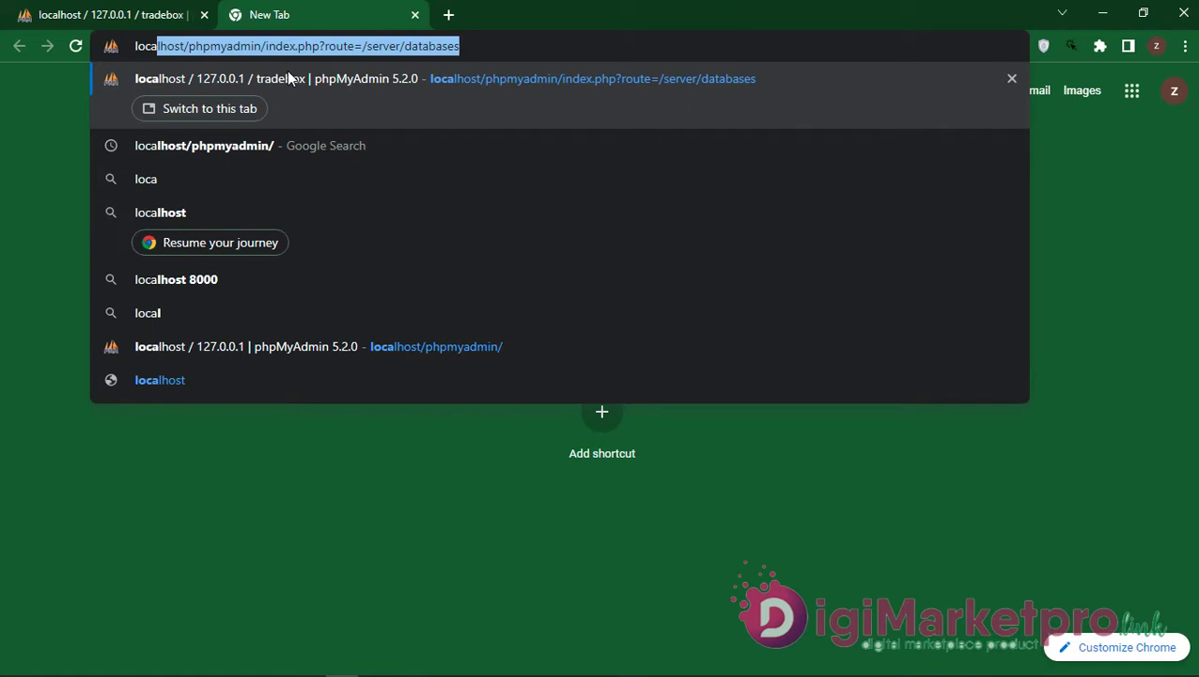
{"action": "type", "text": "lhost/Tradebox/"}
{"action": "key", "text": "Return"}
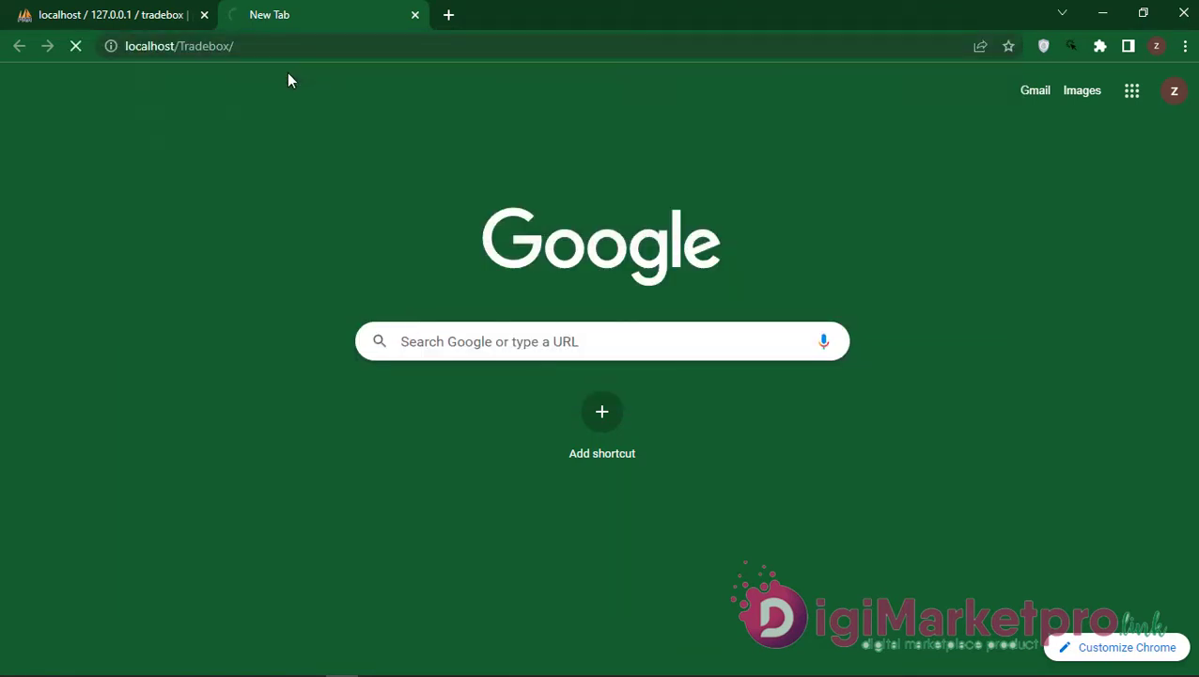
{"action": "scroll", "coordinate": [503, 379], "scroll_direction": "down", "scroll_amount": 3}
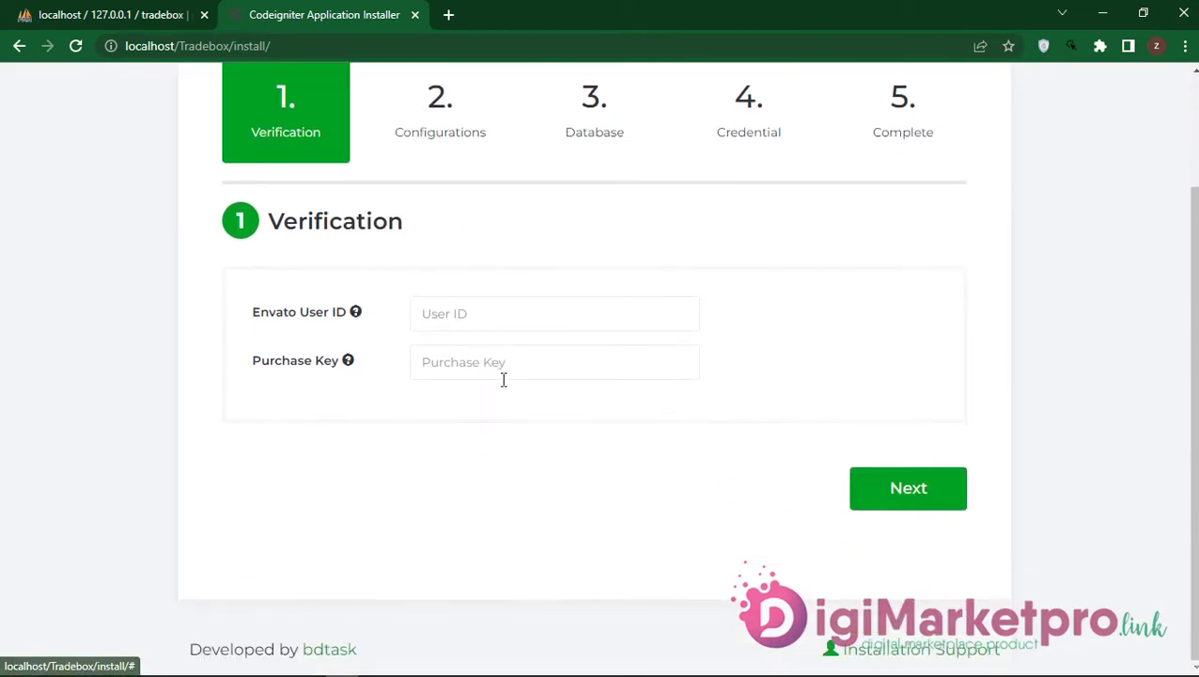
Step: Open Notepad and place it beside the installer's verification form
{"action": "mouse_move", "coordinate": [450, 621]}
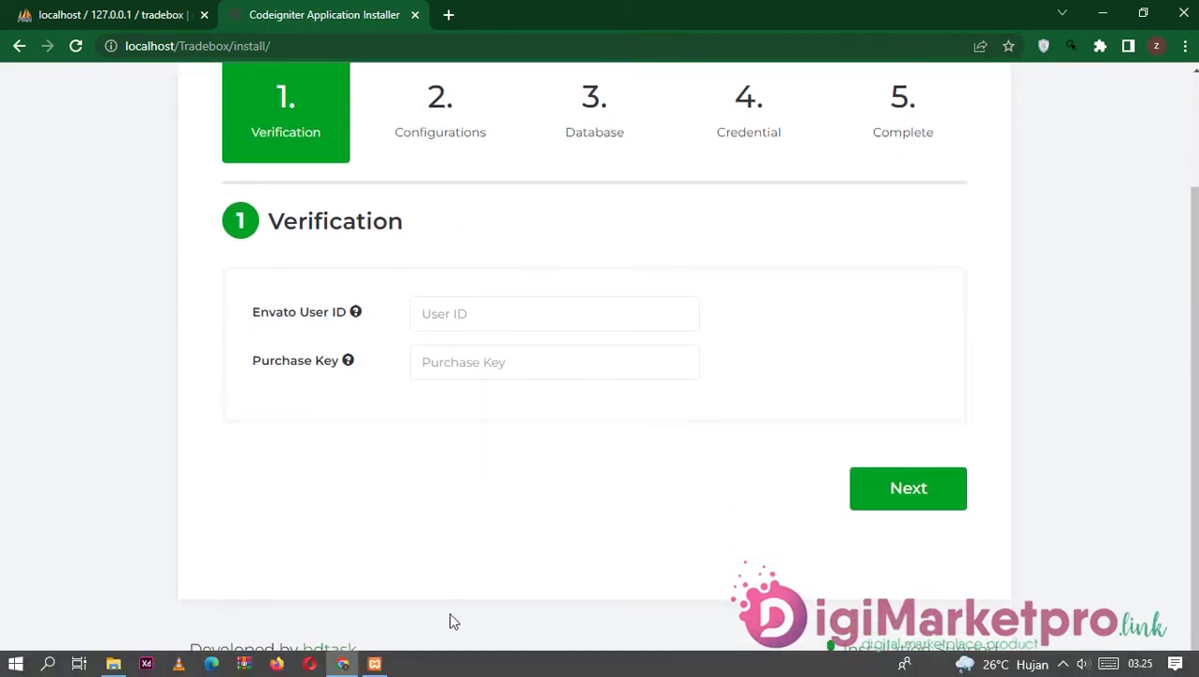
{"action": "left_click", "coordinate": [48, 664]}
{"action": "type", "text": "no"}
{"action": "left_click", "coordinate": [121, 246]}
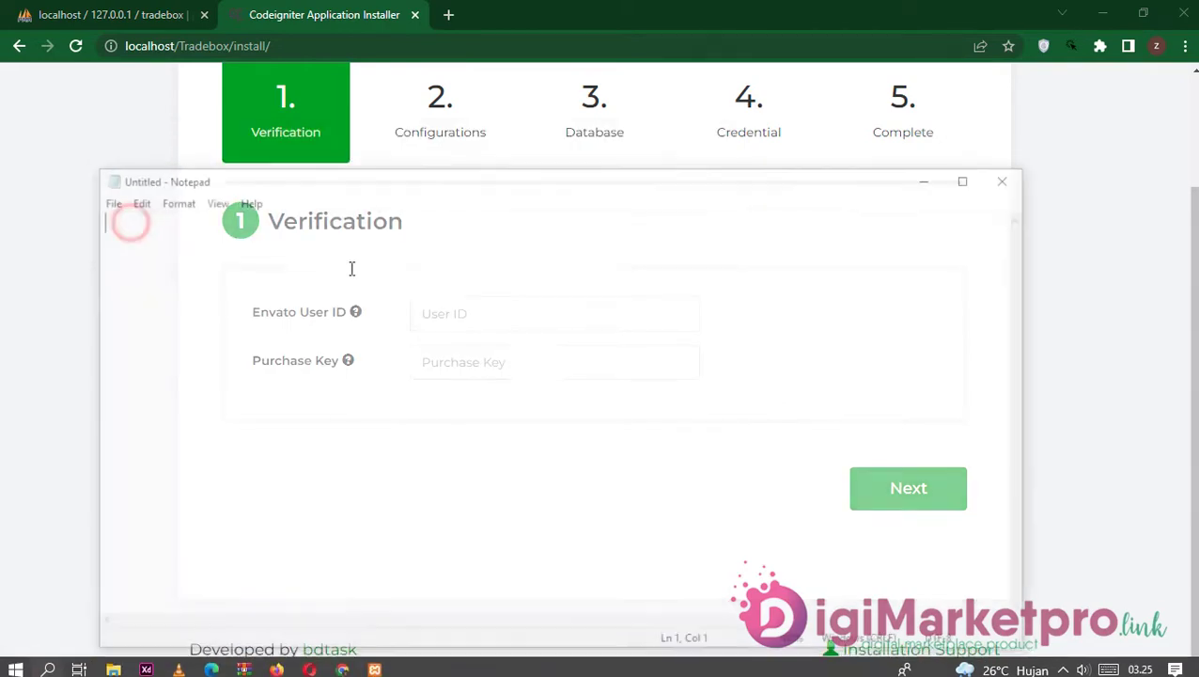
{"action": "left_click_drag", "start_coordinate": [449, 193], "coordinate": [1073, 280]}
{"action": "type", "text": "digimarketpro.link"}
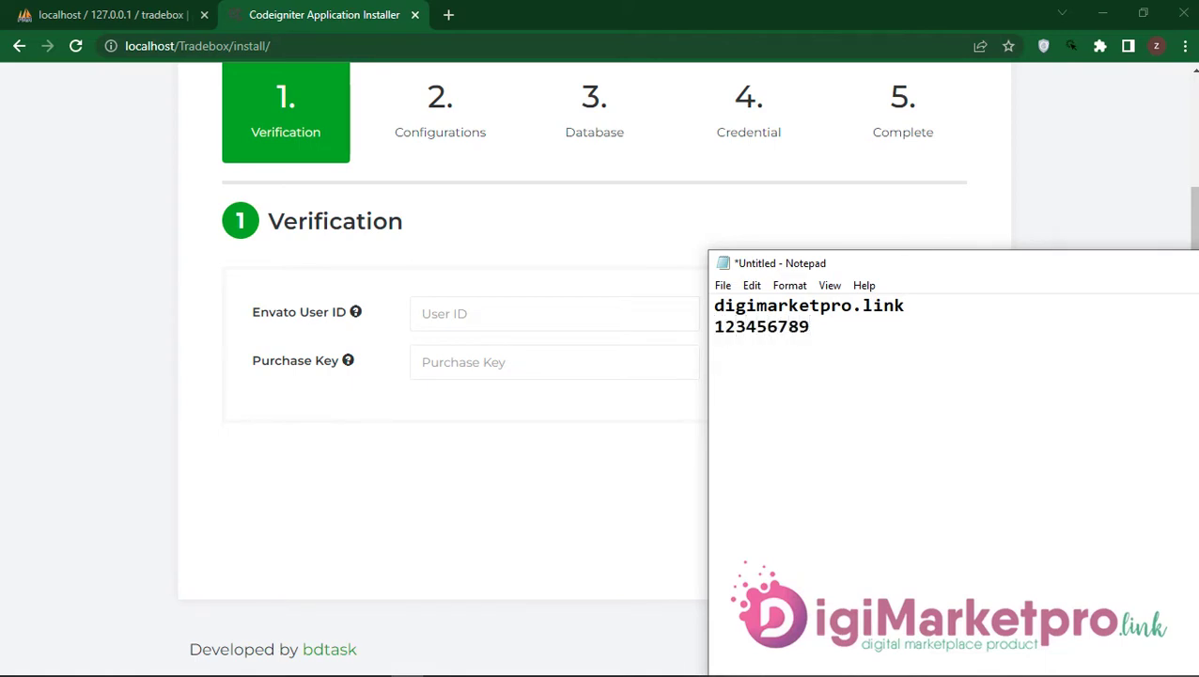
Step: Copy the user ID from Notepad into the Envato User ID field
{"action": "double_click", "coordinate": [905, 307]}
{"action": "right_click", "coordinate": [907, 312]}
{"action": "left_click", "coordinate": [945, 366]}
{"action": "left_click", "coordinate": [537, 305]}
{"action": "right_click", "coordinate": [539, 306]}
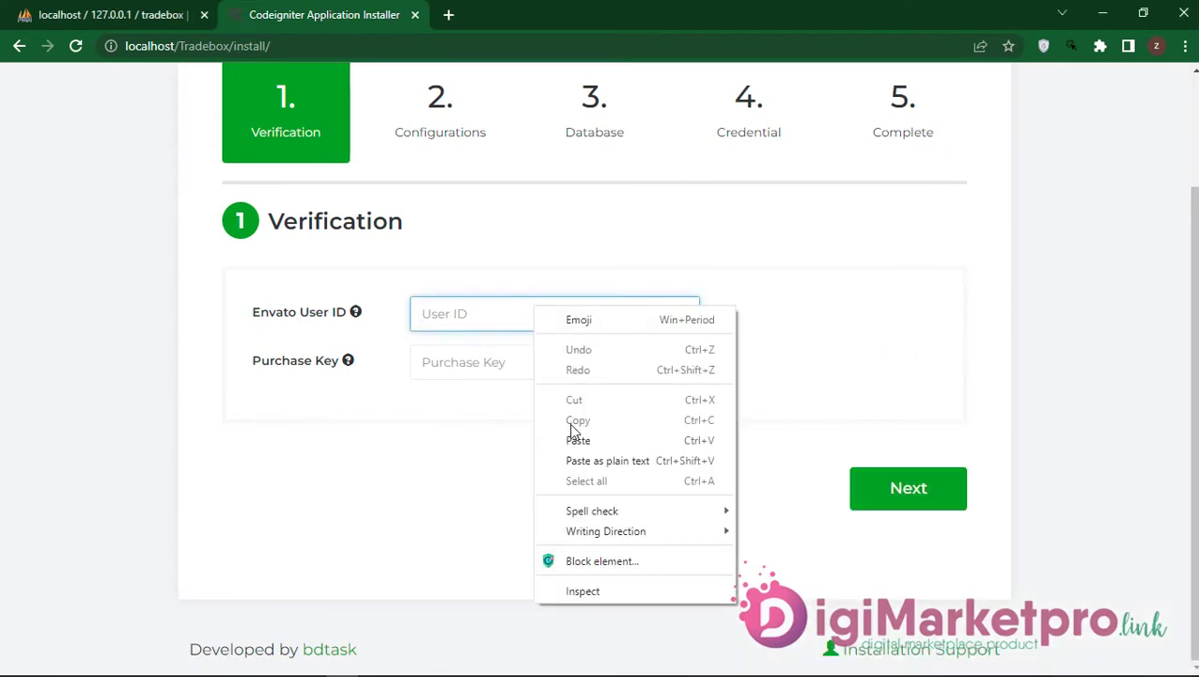
{"action": "left_click", "coordinate": [573, 437]}
Step: Copy the purchase key from Notepad into the Purchase Key field
{"action": "mouse_move", "coordinate": [437, 650]}
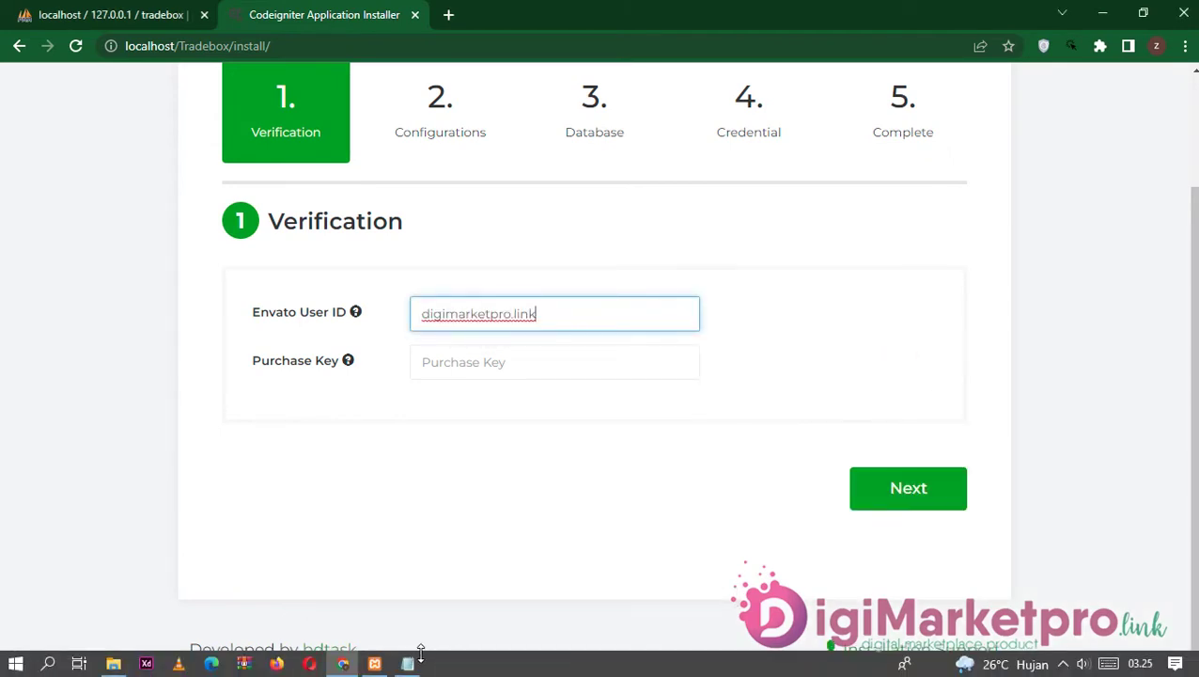
{"action": "left_click", "coordinate": [408, 664]}
{"action": "double_click", "coordinate": [726, 326]}
{"action": "right_click", "coordinate": [725, 327]}
{"action": "left_click", "coordinate": [758, 386]}
{"action": "left_click", "coordinate": [490, 364]}
{"action": "right_click", "coordinate": [490, 363]}
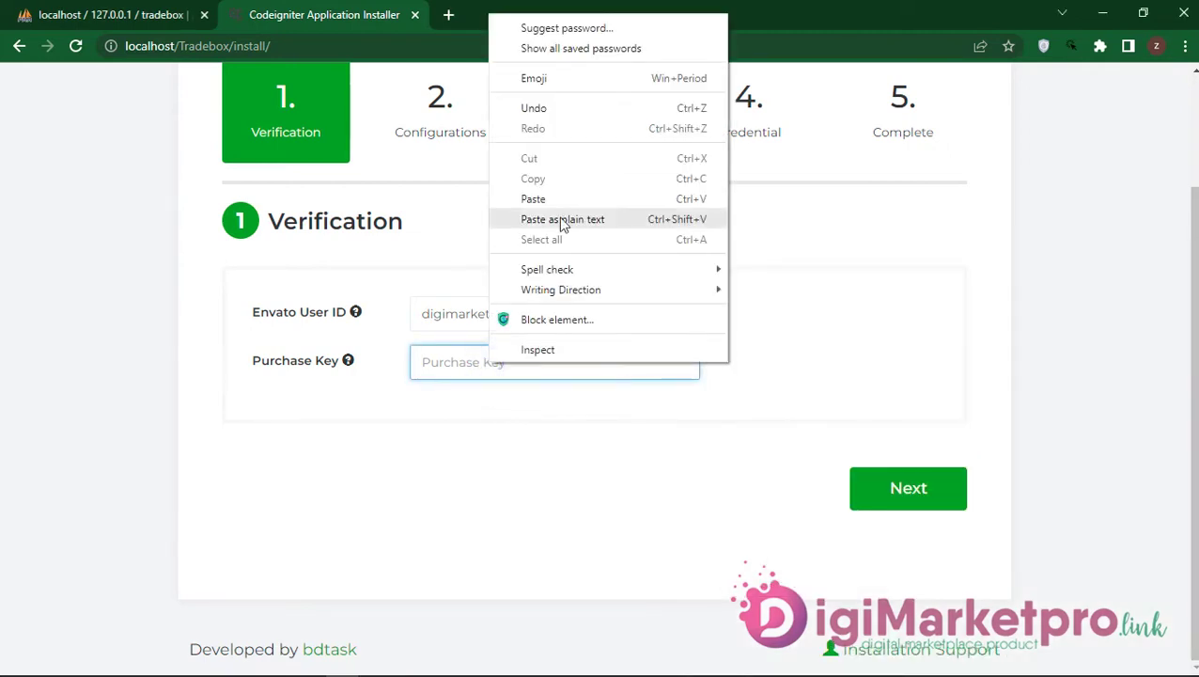
{"action": "left_click", "coordinate": [556, 199]}
Step: Submit verification and continue past Configurations to the Database step
{"action": "left_click", "coordinate": [891, 503]}
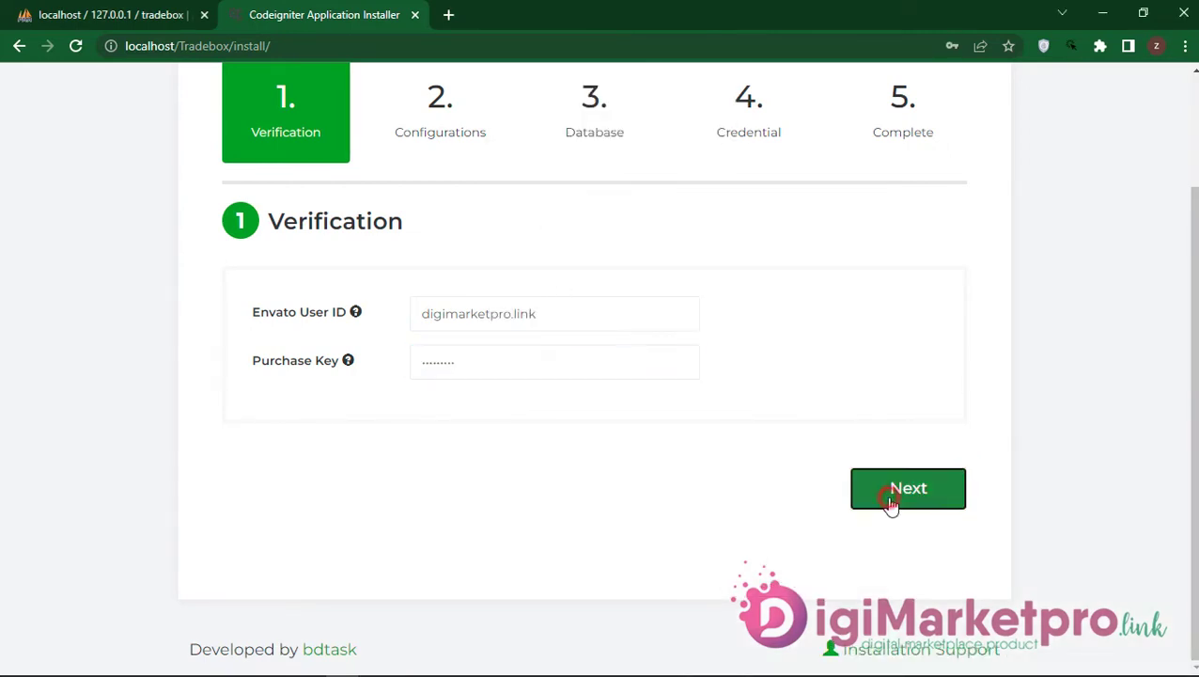
{"action": "scroll", "coordinate": [515, 480], "scroll_direction": "down", "scroll_amount": 6}
{"action": "scroll", "coordinate": [631, 456], "scroll_direction": "down", "scroll_amount": 3}
{"action": "left_click", "coordinate": [899, 493]}
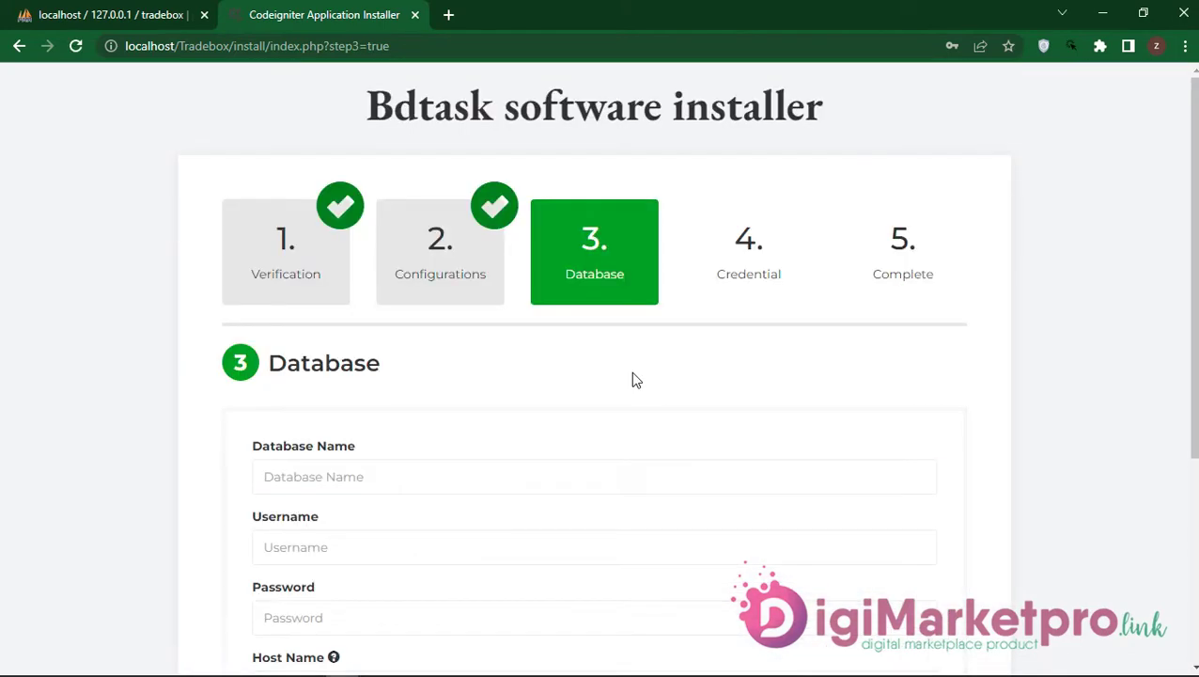
{"action": "scroll", "coordinate": [633, 378], "scroll_direction": "down", "scroll_amount": 3}
Step: Set Database Name to tradebox, copied from the phpMyAdmin database entry
{"action": "right_click", "coordinate": [326, 211]}
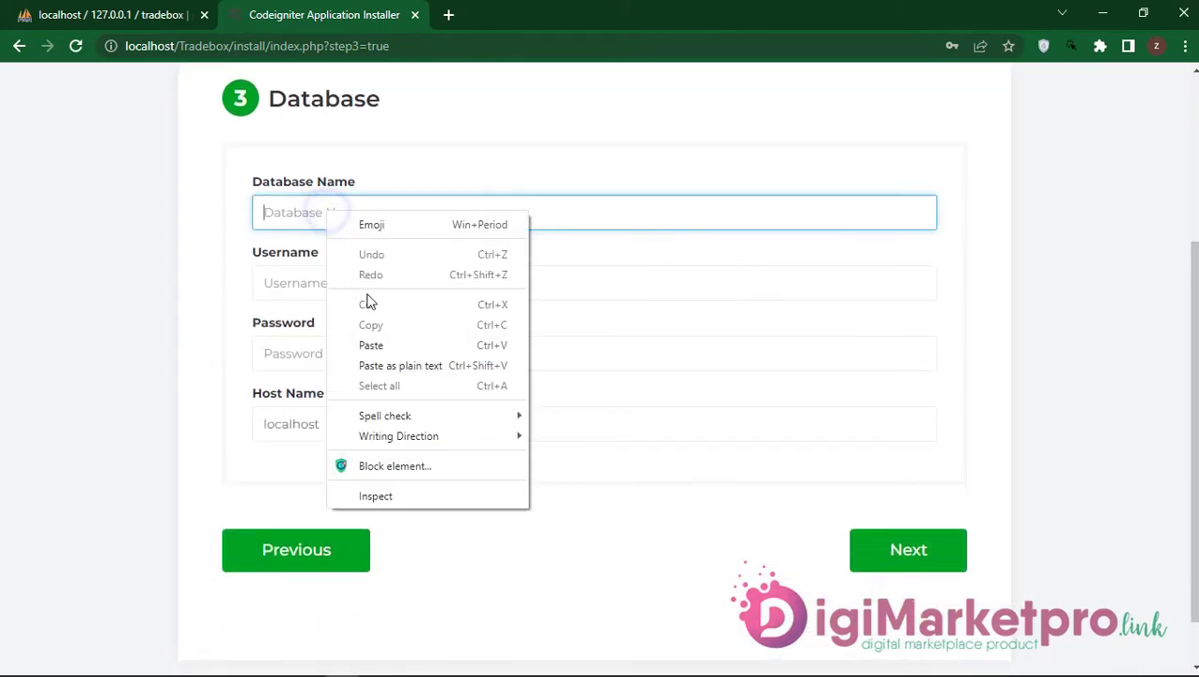
{"action": "left_click", "coordinate": [382, 342]}
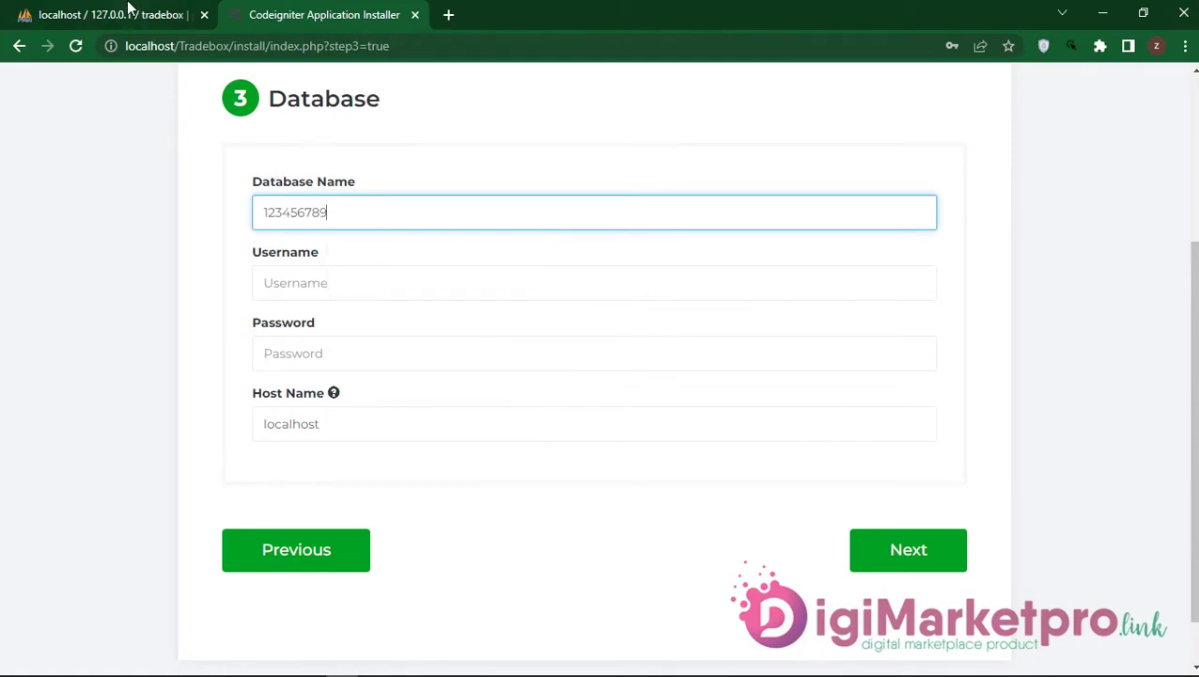
{"action": "left_click", "coordinate": [130, 11]}
{"action": "right_click", "coordinate": [43, 340]}
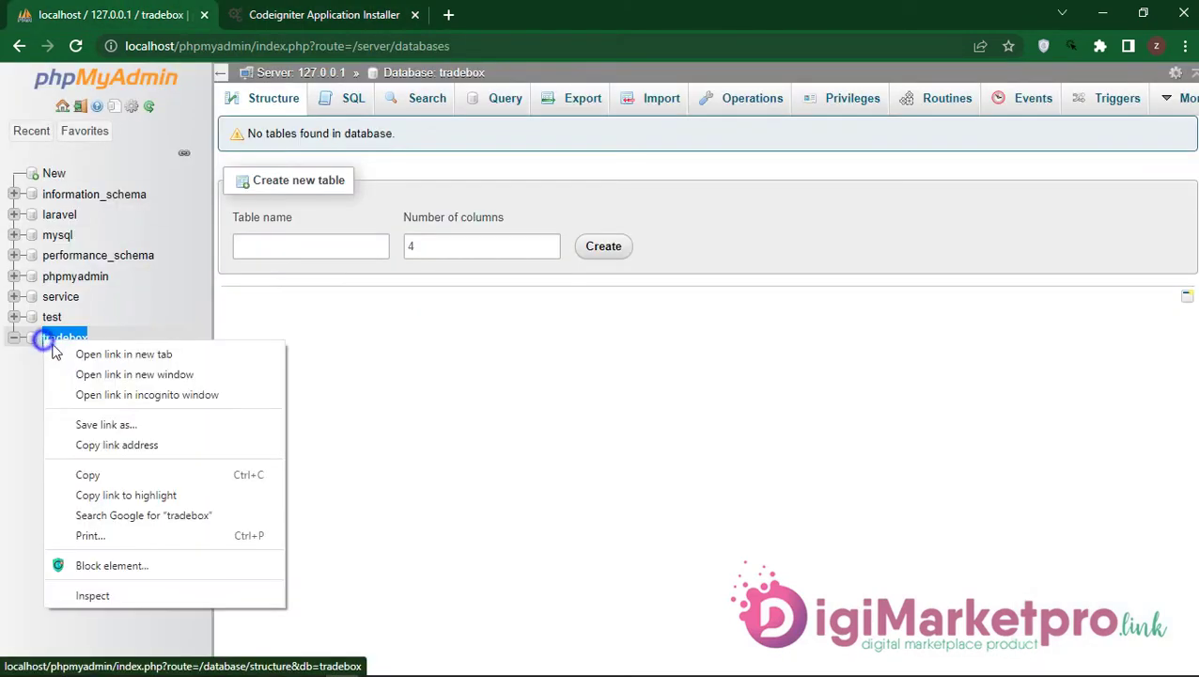
{"action": "left_click", "coordinate": [102, 474]}
{"action": "left_click", "coordinate": [301, 14]}
{"action": "double_click", "coordinate": [342, 205]}
{"action": "right_click", "coordinate": [342, 205]}
{"action": "left_click", "coordinate": [383, 288]}
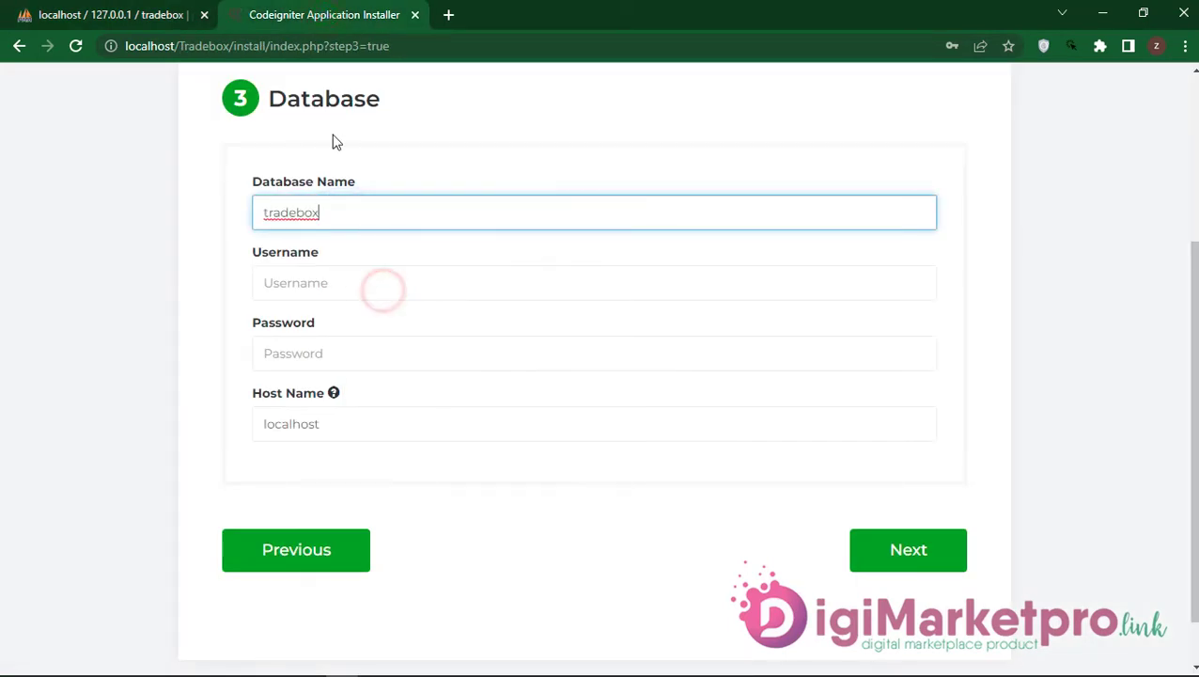
Step: Enter username root with host localhost and submit to reach the Credential step
{"action": "left_click", "coordinate": [296, 288]}
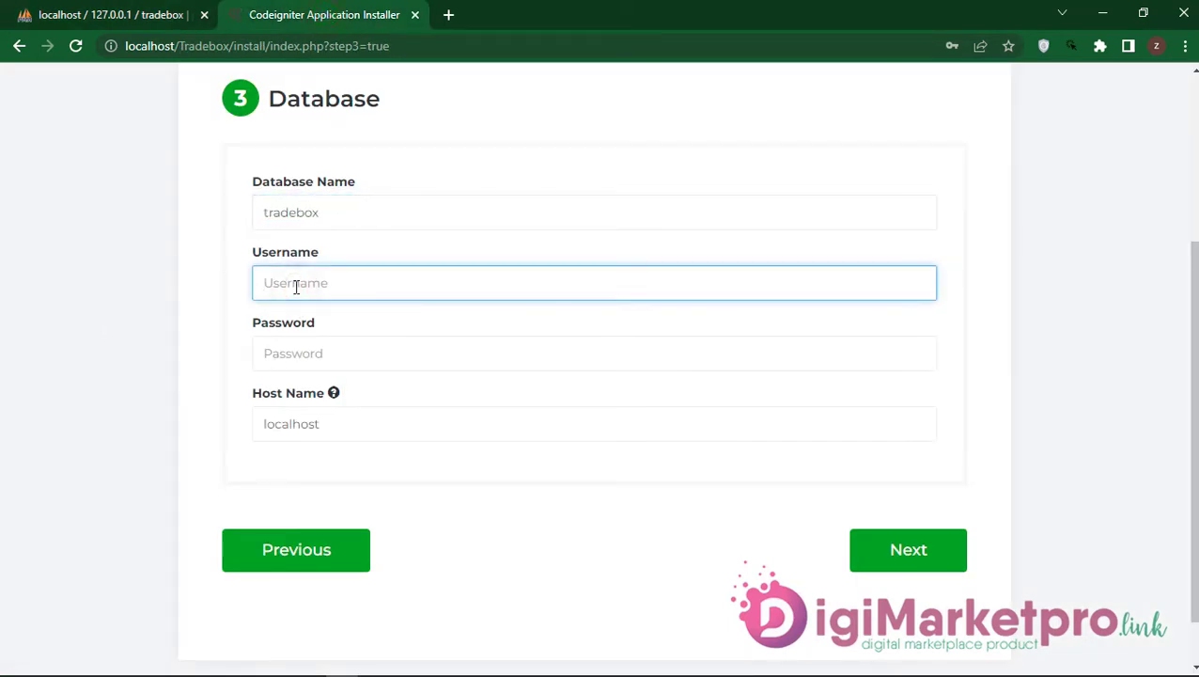
{"action": "type", "text": "root"}
{"action": "key", "text": "Tab"}
{"action": "key", "text": "Tab"}
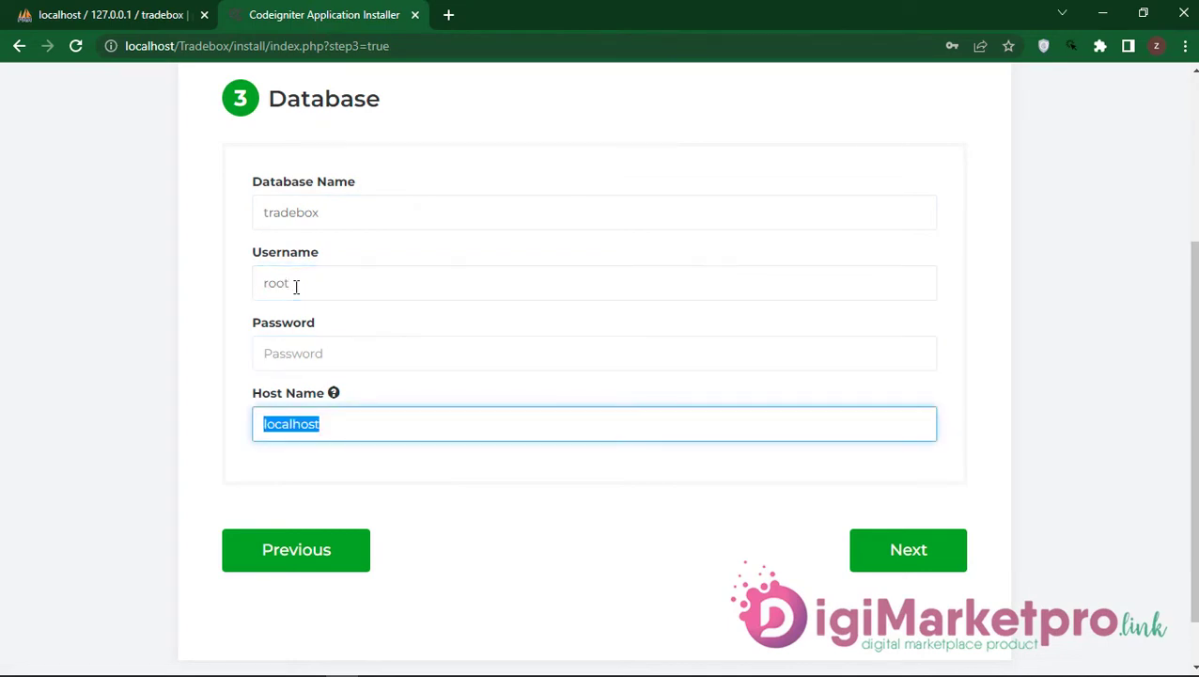
{"action": "key", "text": "Tab"}
{"action": "left_click", "coordinate": [909, 564]}
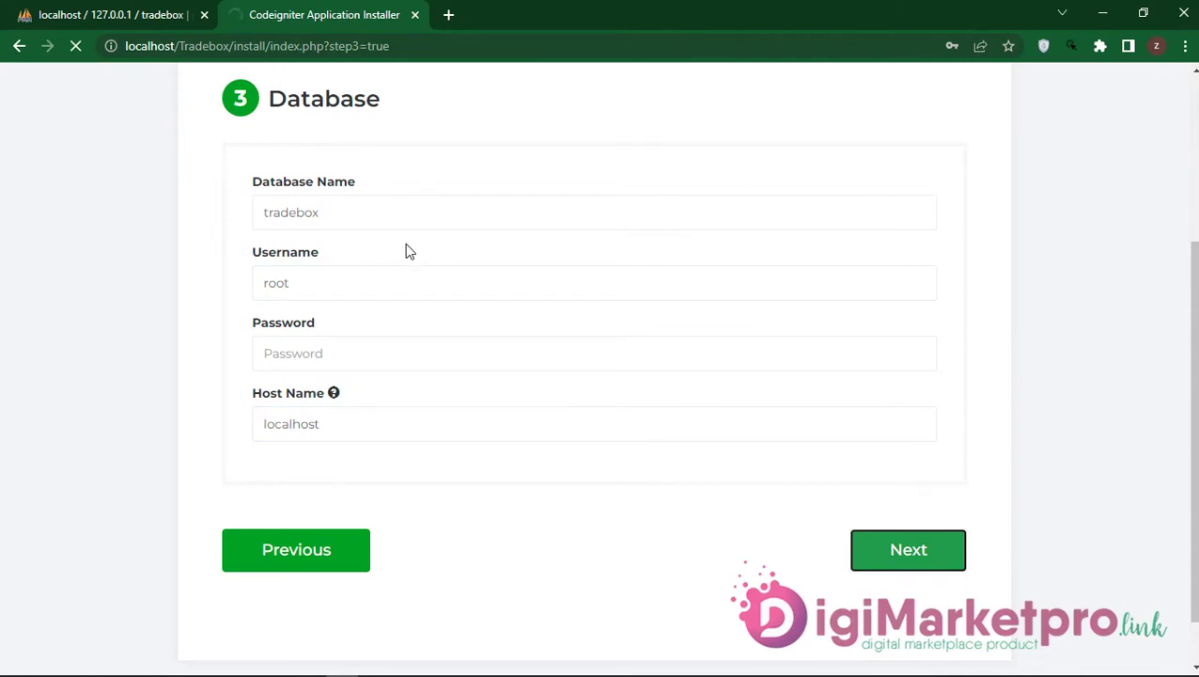
{"action": "scroll", "coordinate": [405, 250], "scroll_direction": "down", "scroll_amount": 1}
{"action": "scroll", "coordinate": [423, 284], "scroll_direction": "down", "scroll_amount": 2}
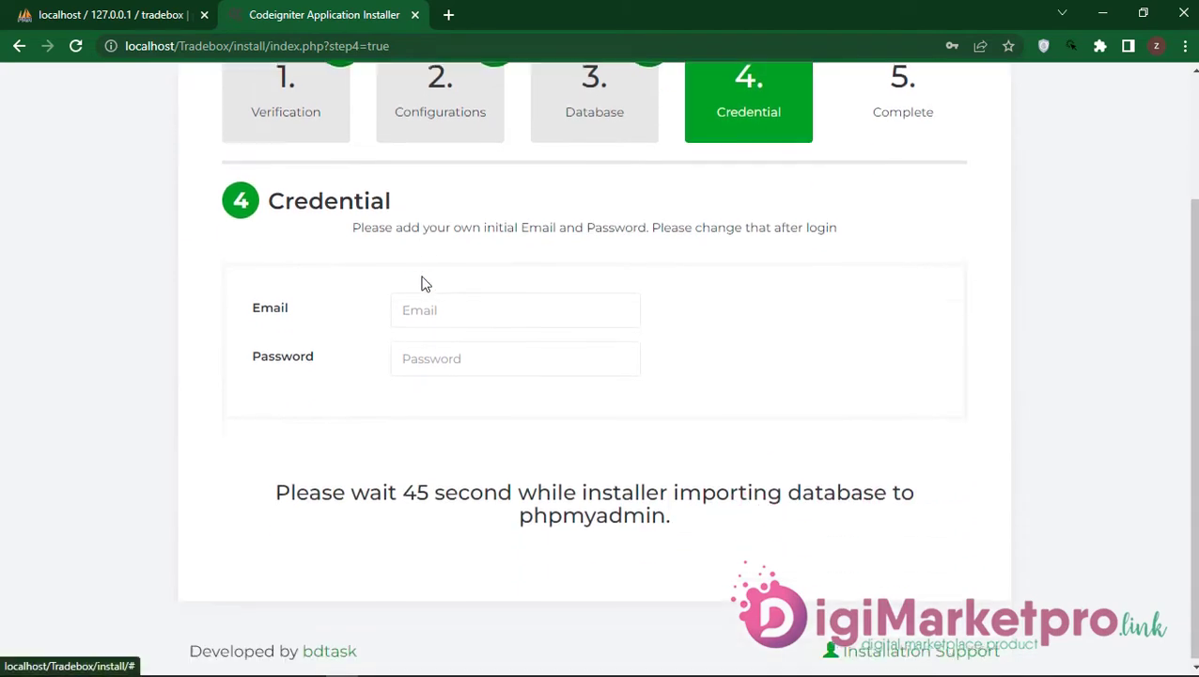
Step: Enter the admin e-mail address and a password on the Credential step, then check phpMyAdmin
{"action": "left_click", "coordinate": [438, 308]}
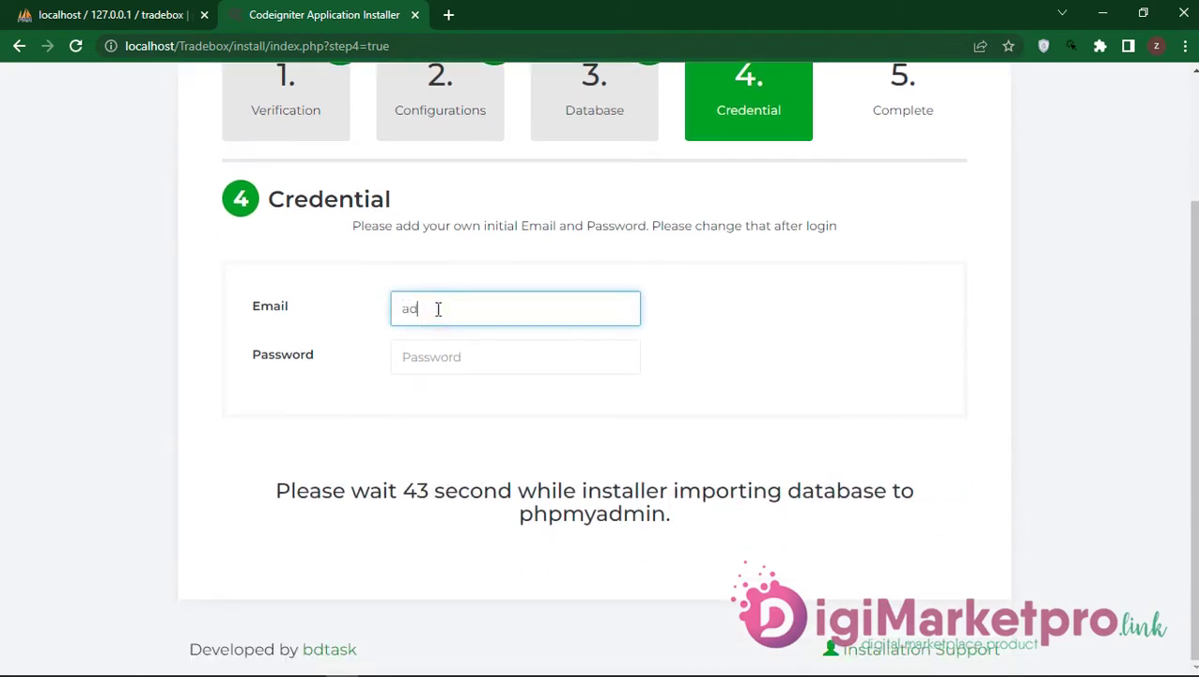
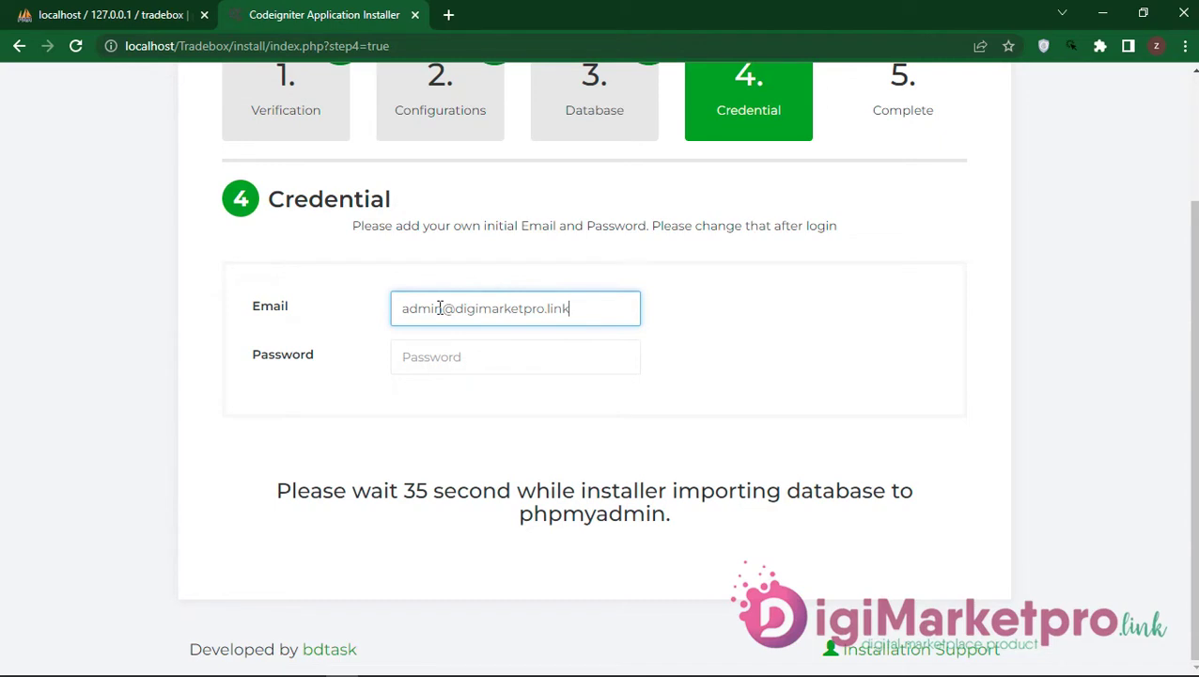
{"action": "key", "text": "Tab"}
{"action": "type", "text": "1"}
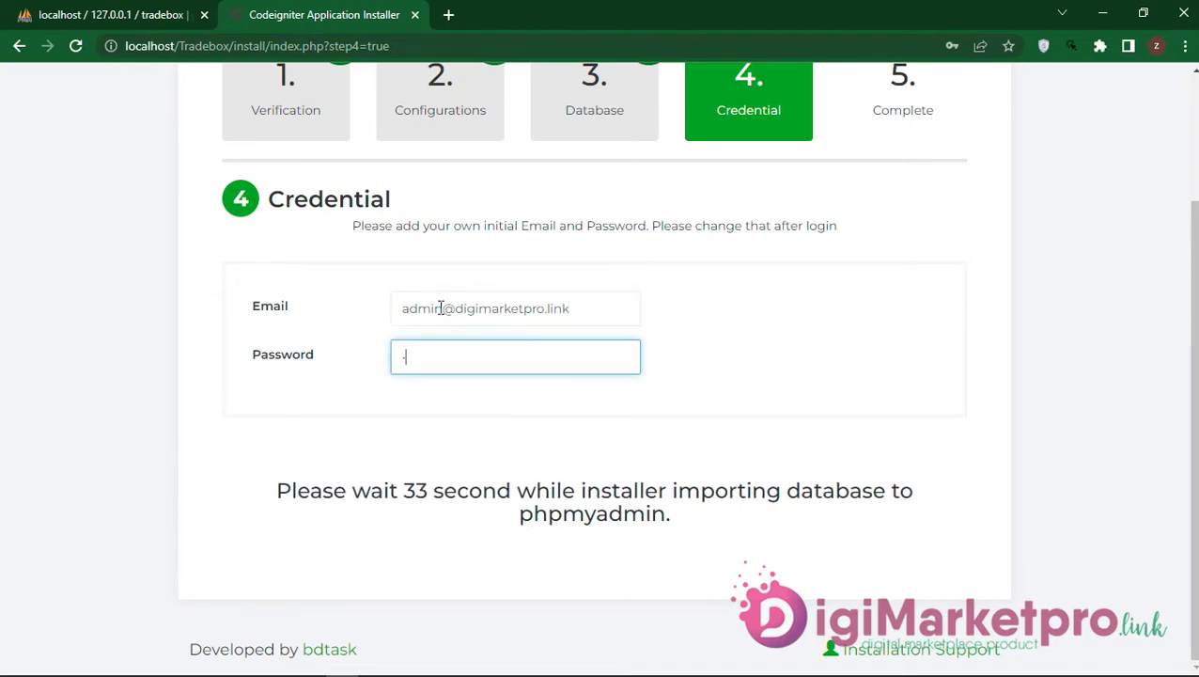
{"action": "type", "text": "234567"}
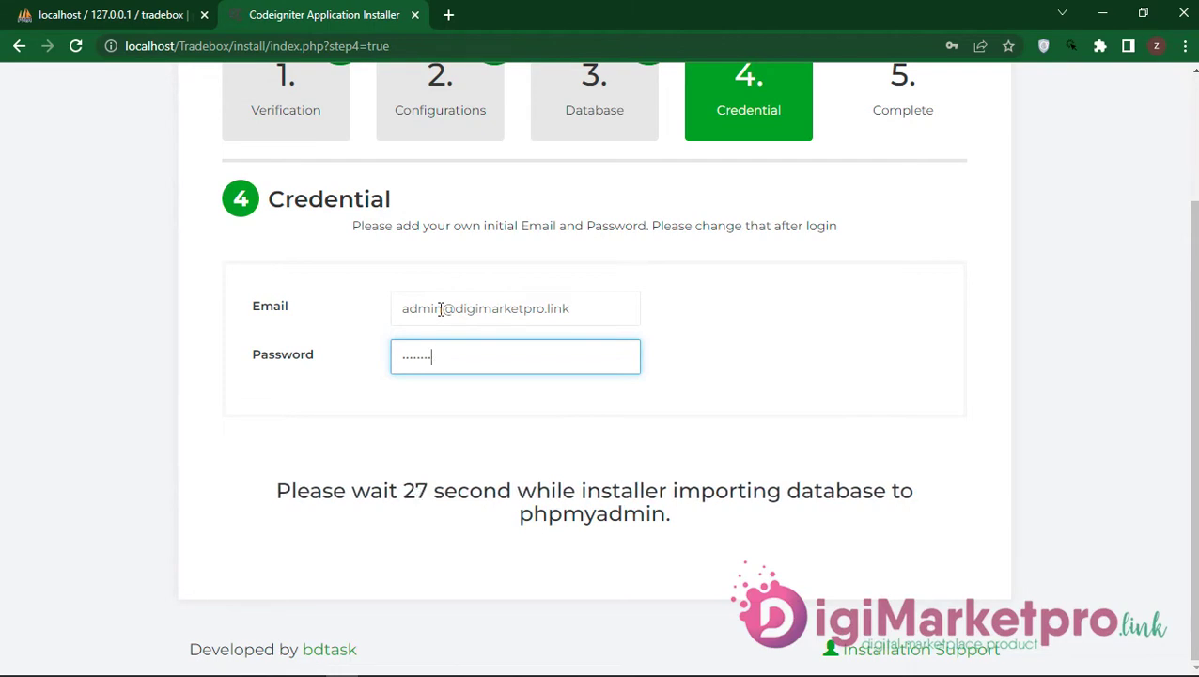
{"action": "left_click", "coordinate": [134, 14]}
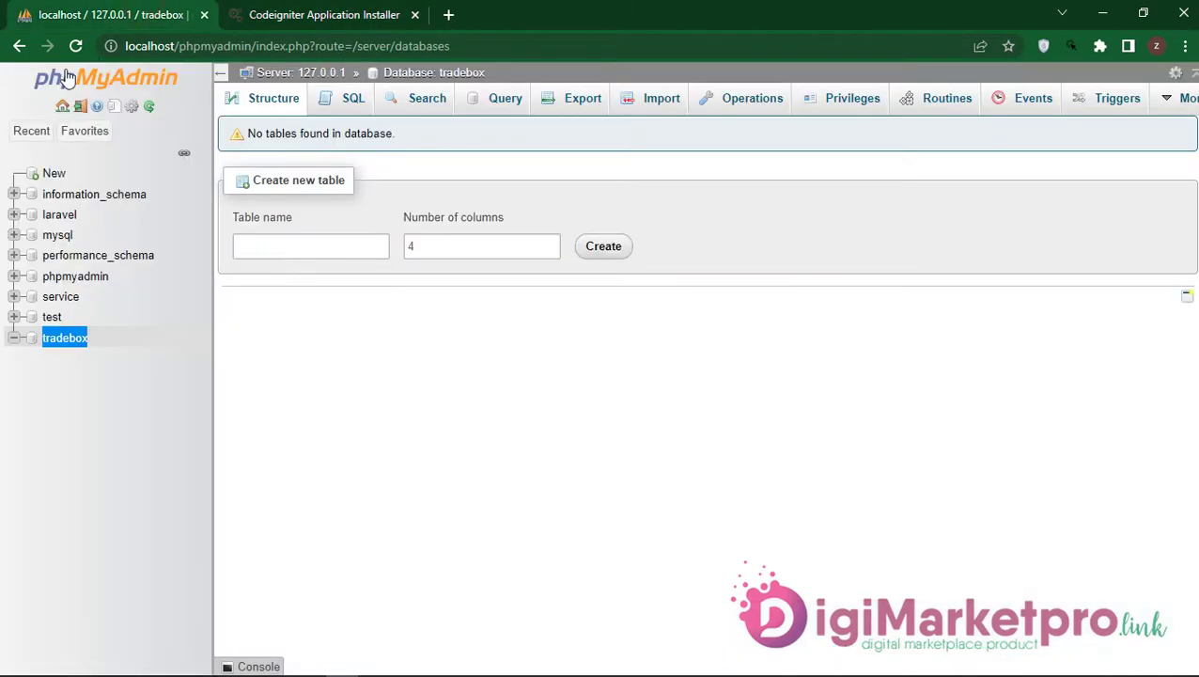
Step: List the imported tables of the tradebox database, then return to the installer
{"action": "left_click", "coordinate": [74, 339]}
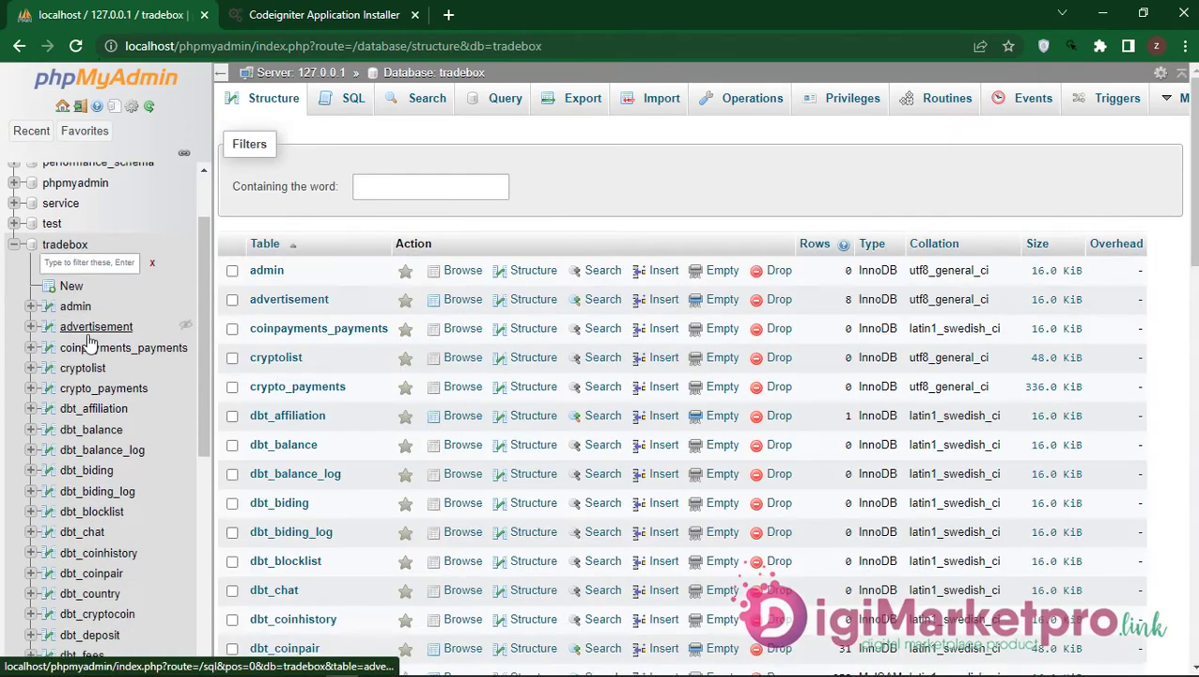
{"action": "left_click", "coordinate": [324, 14]}
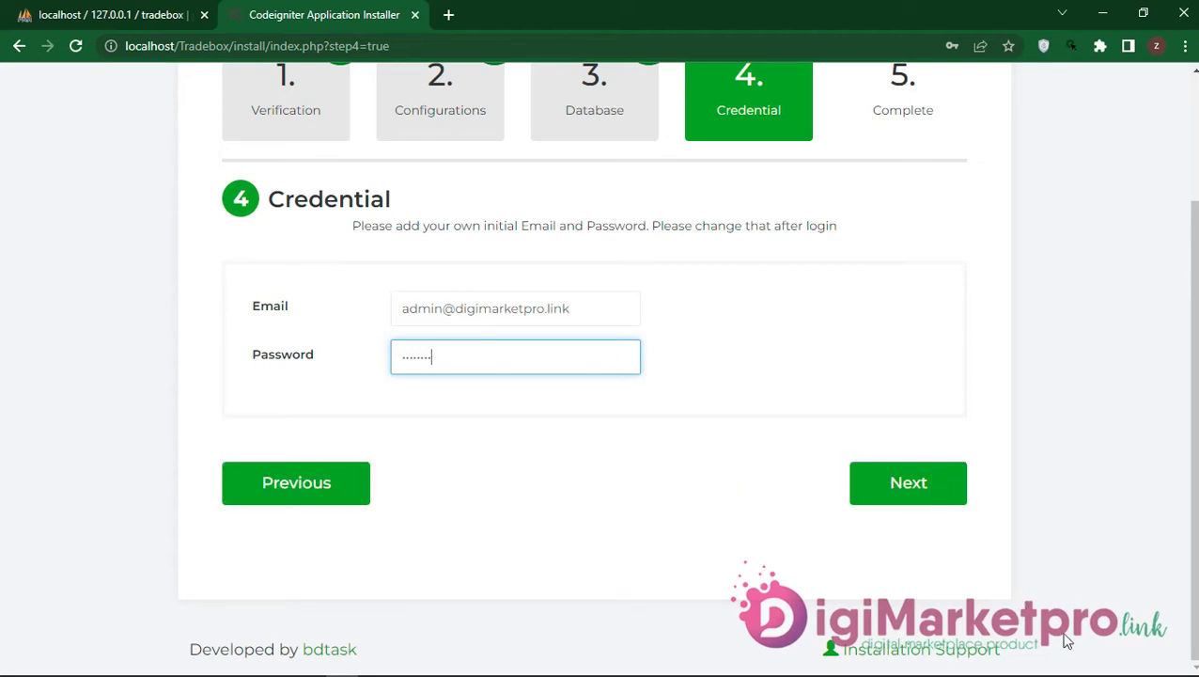
Step: Submit the credentials, finish installation, delete the installer and launch the Tradebox site
{"action": "left_click", "coordinate": [908, 491]}
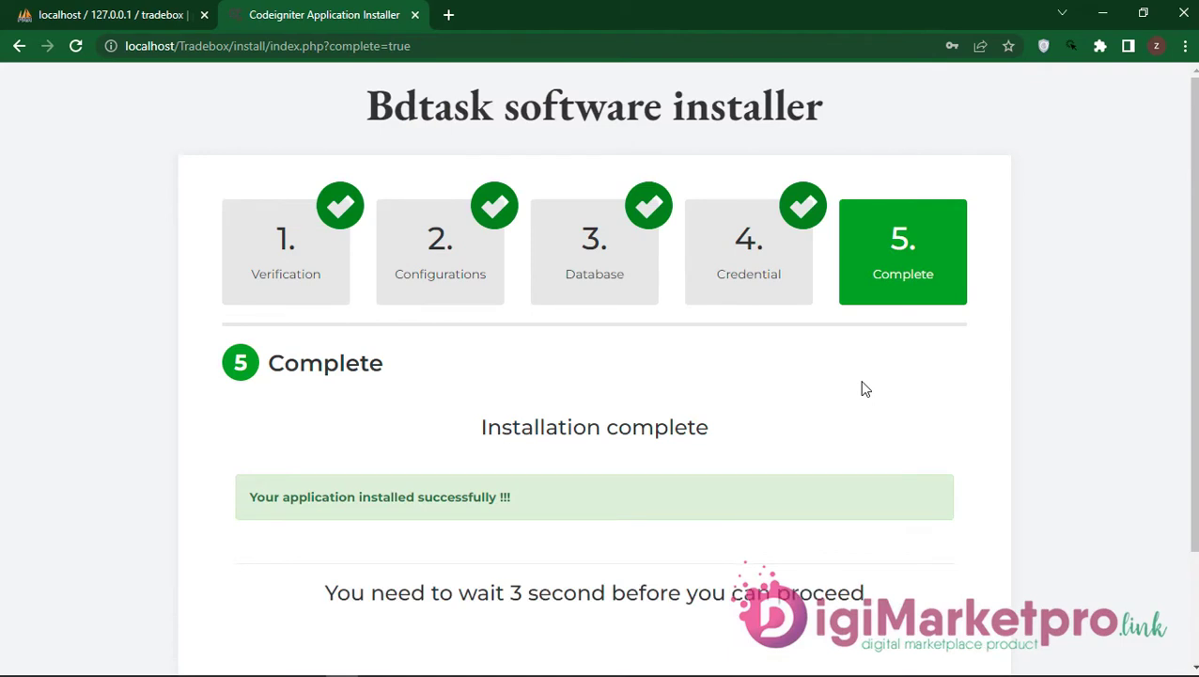
{"action": "scroll", "coordinate": [715, 425], "scroll_direction": "down", "scroll_amount": 3}
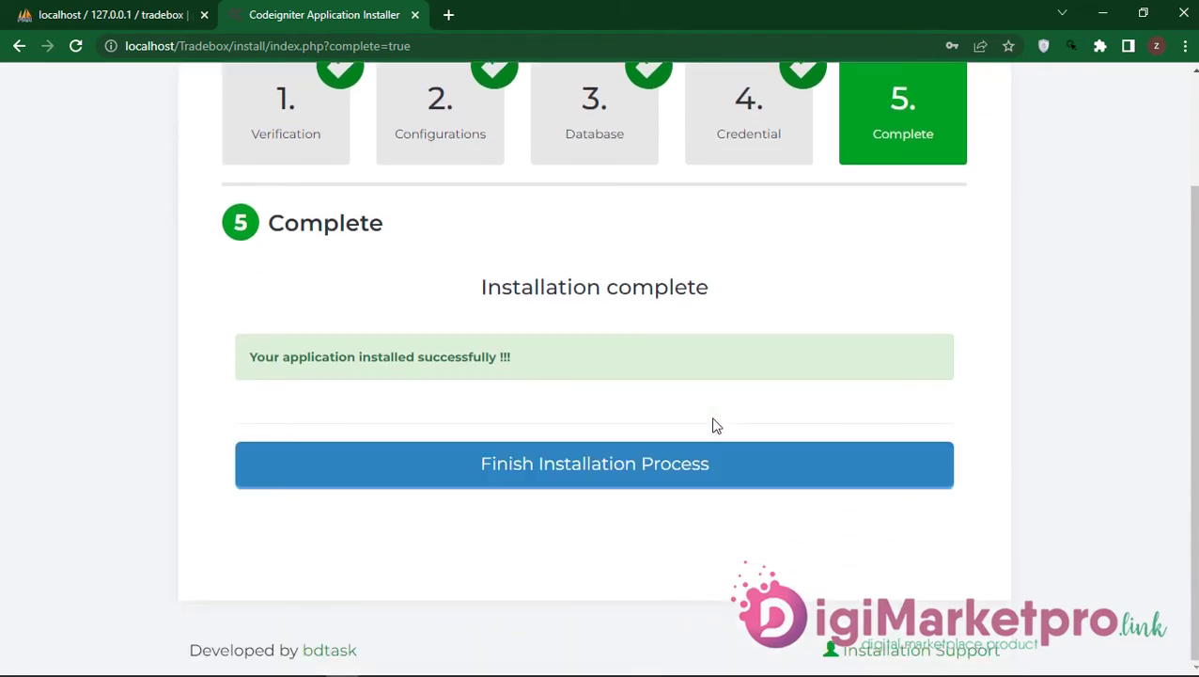
{"action": "left_click", "coordinate": [620, 472]}
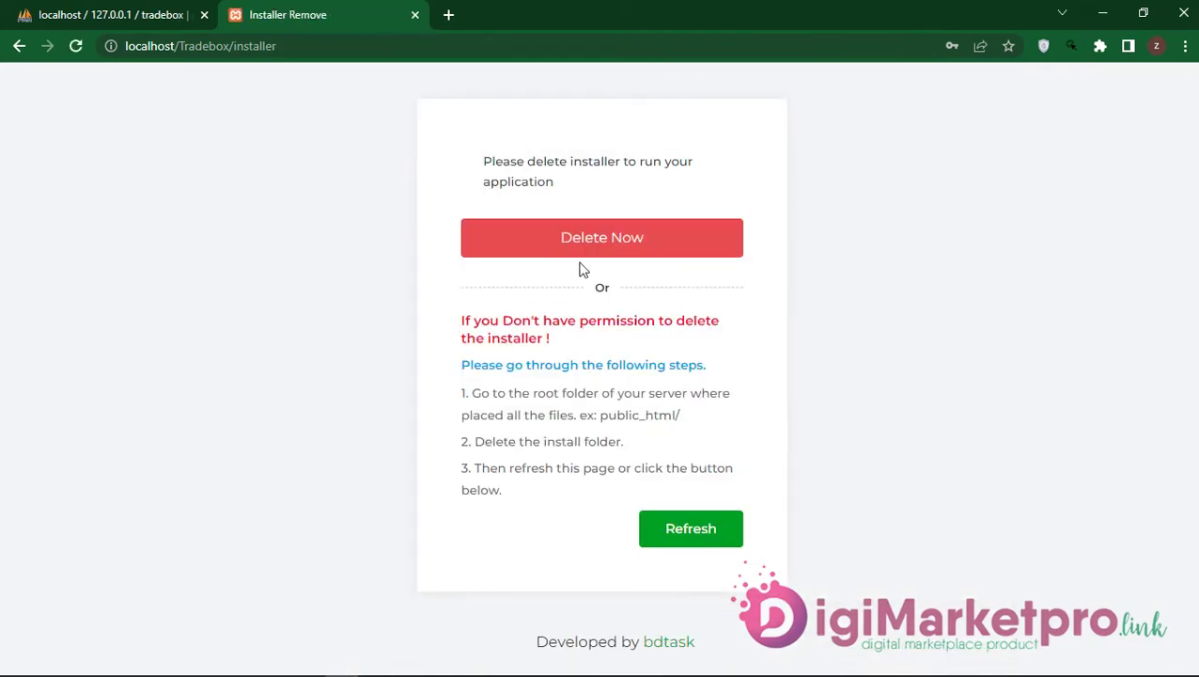
{"action": "left_click", "coordinate": [585, 262]}
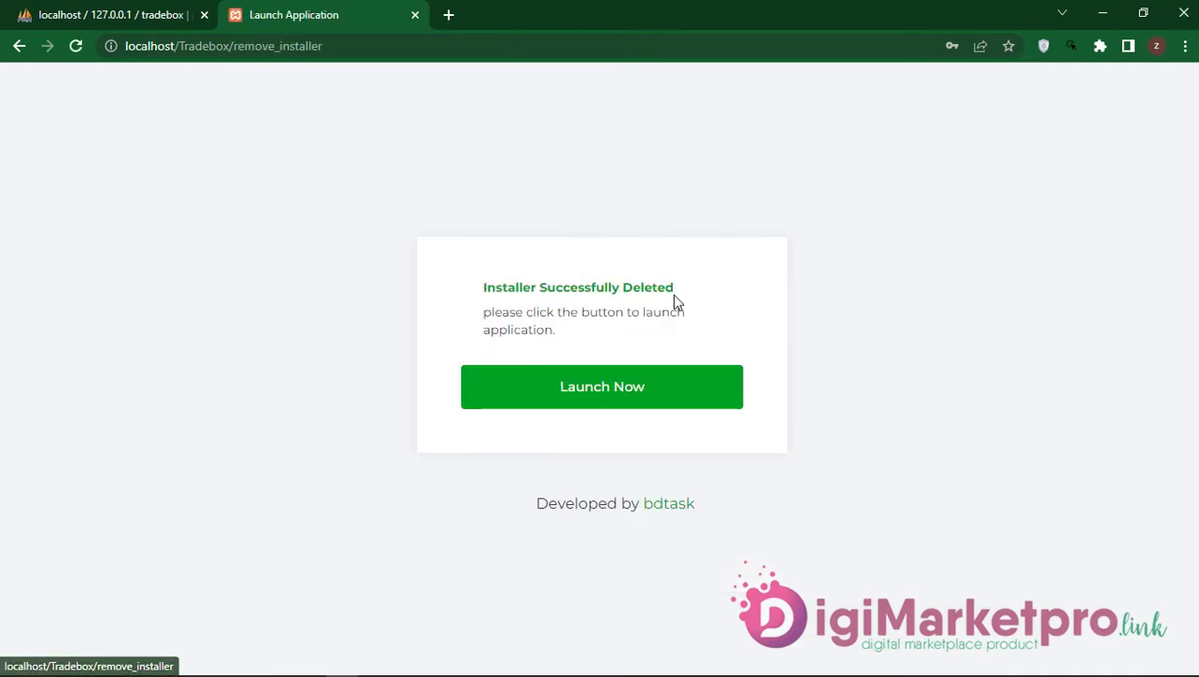
{"action": "left_click", "coordinate": [607, 388]}
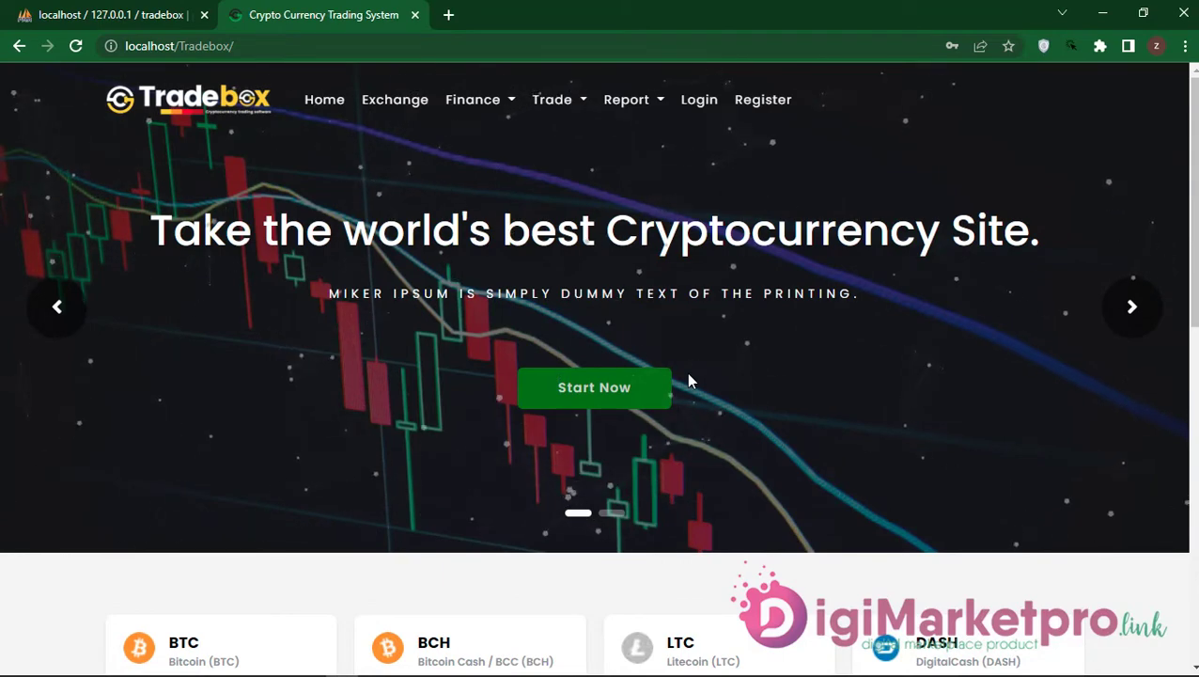
{"action": "scroll", "coordinate": [689, 381], "scroll_direction": "down", "scroll_amount": 6}
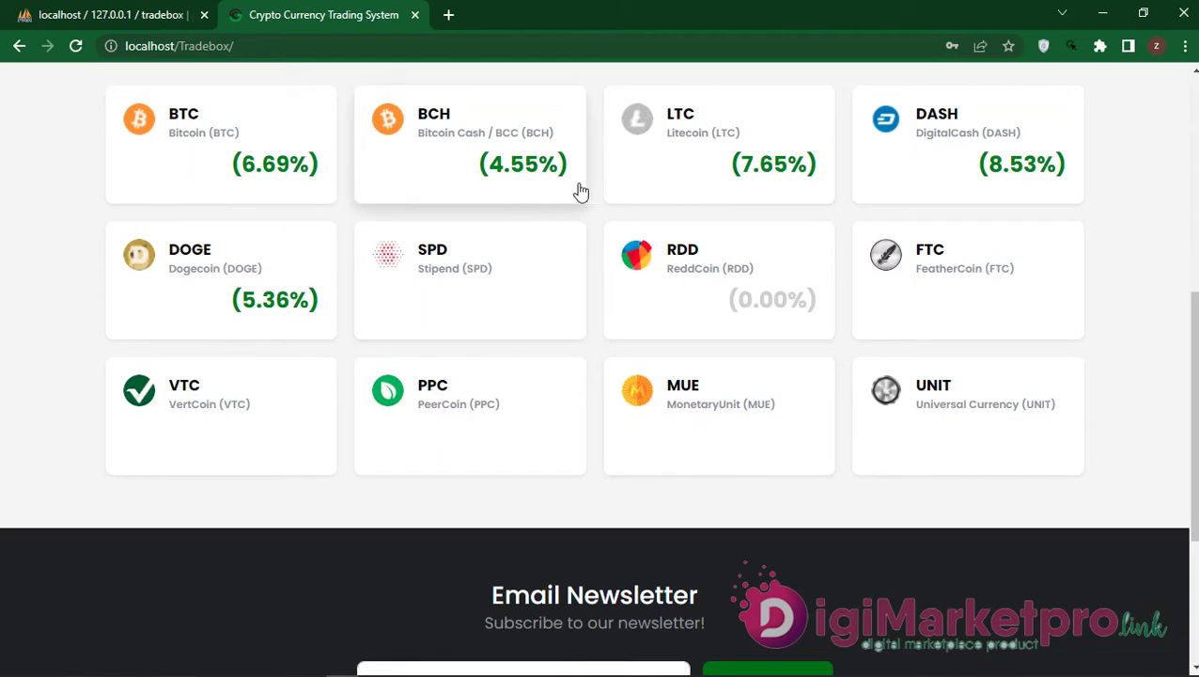
{"action": "scroll", "coordinate": [1016, 251], "scroll_direction": "down", "scroll_amount": 1}
{"action": "scroll", "coordinate": [1016, 251], "scroll_direction": "down", "scroll_amount": 2}
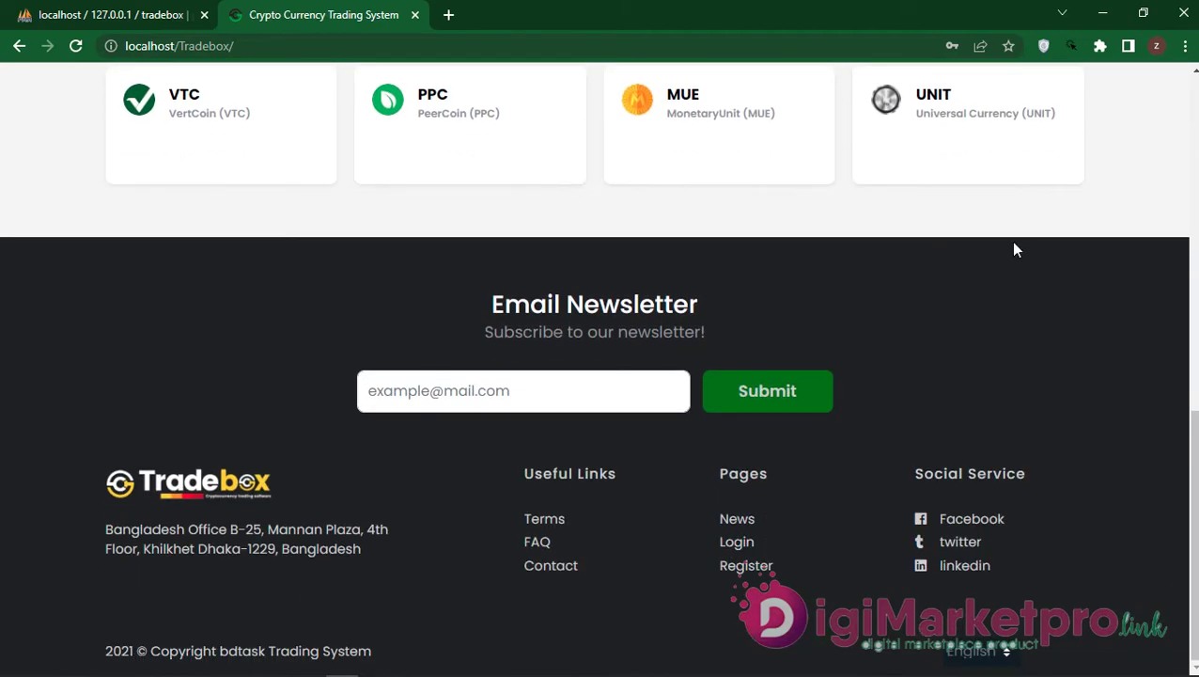
{"action": "scroll", "coordinate": [1014, 249], "scroll_direction": "up", "scroll_amount": 7}
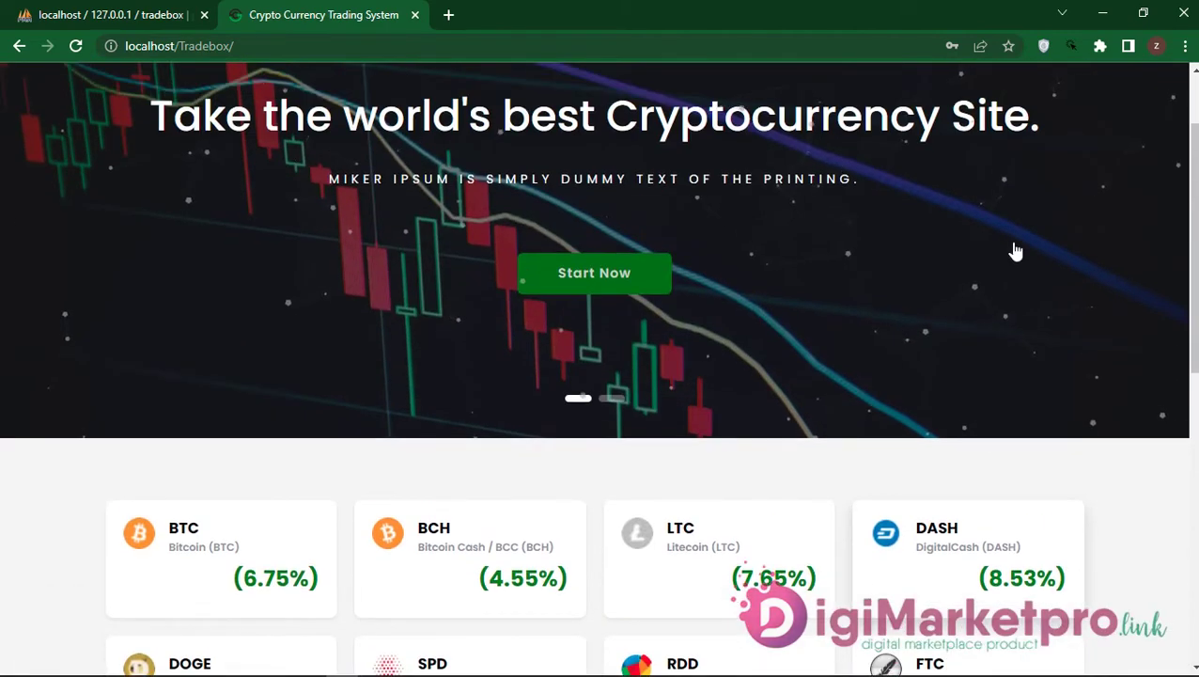
{"action": "scroll", "coordinate": [1016, 251], "scroll_direction": "up", "scroll_amount": 1}
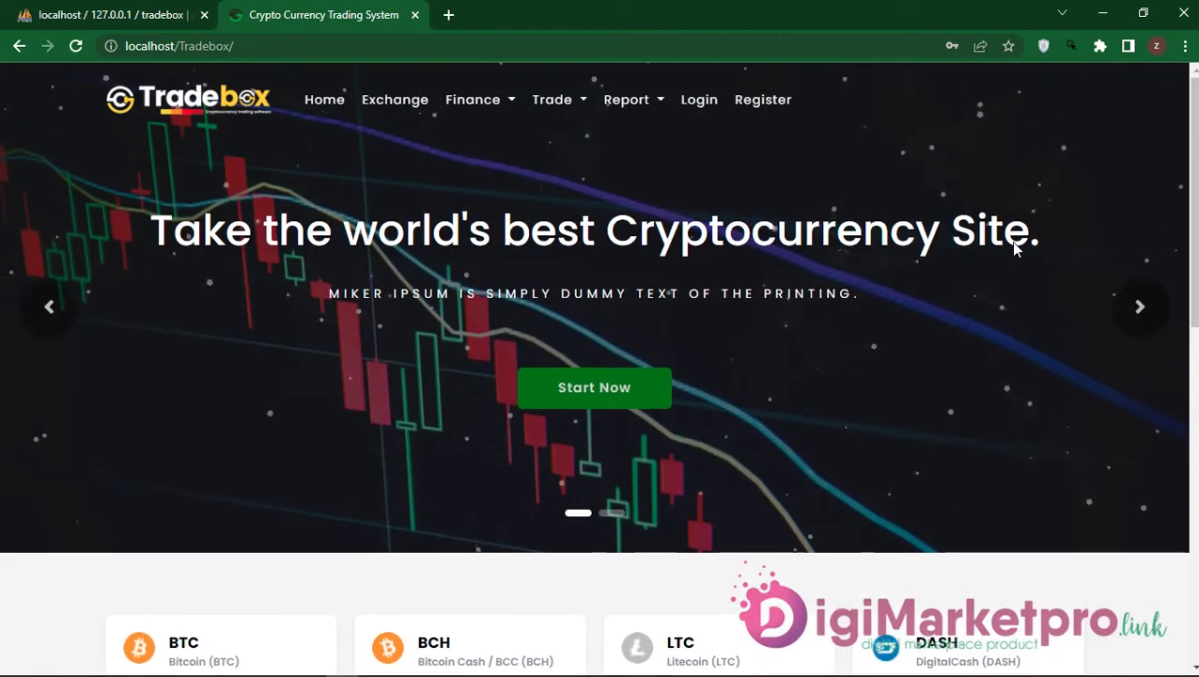
{"action": "left_click", "coordinate": [395, 120]}
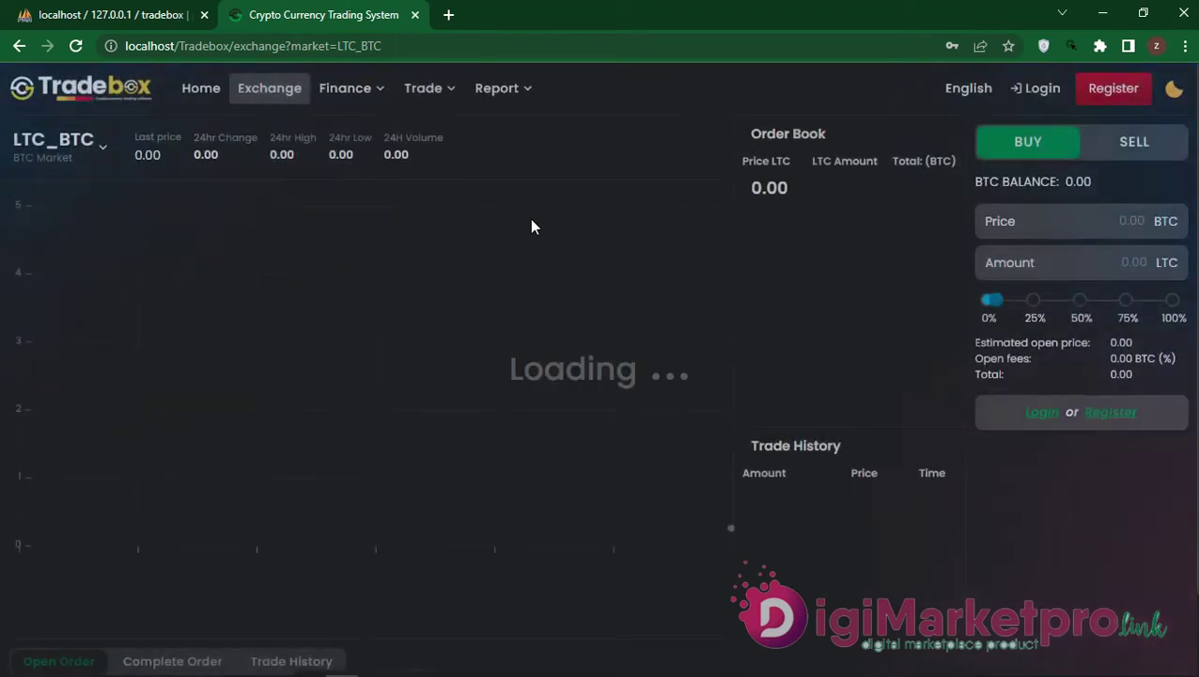
{"action": "scroll", "coordinate": [579, 286], "scroll_direction": "down", "scroll_amount": 1}
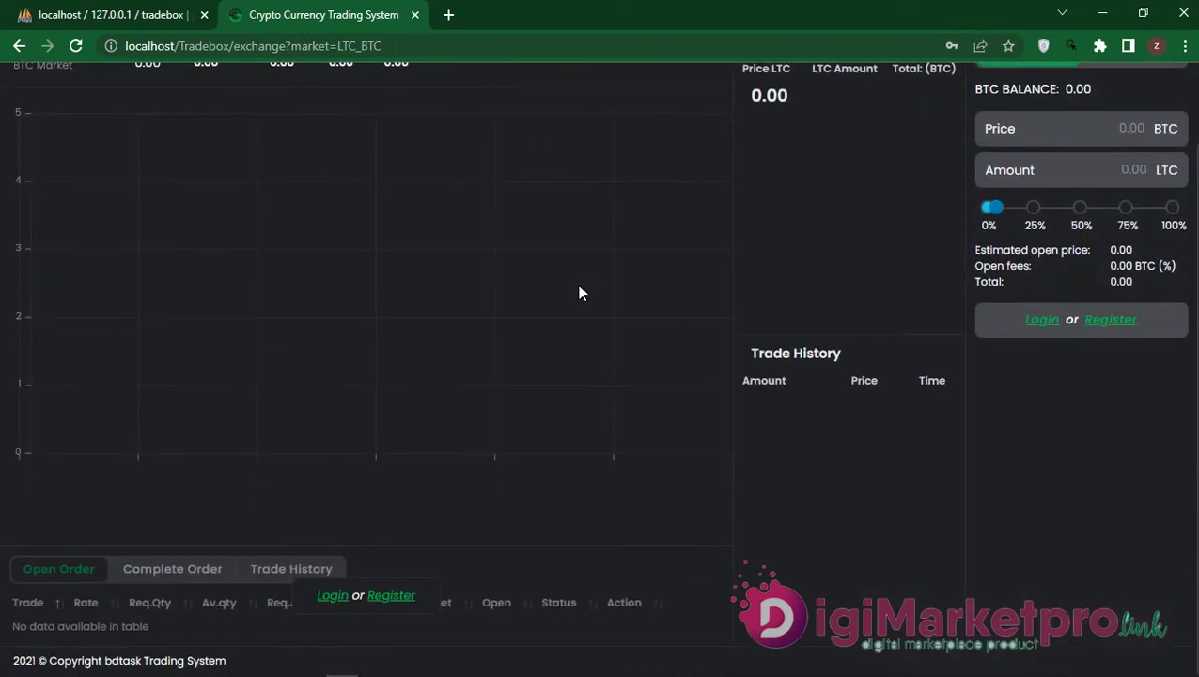
{"action": "scroll", "coordinate": [579, 293], "scroll_direction": "up", "scroll_amount": 1}
{"action": "left_click", "coordinate": [364, 102]}
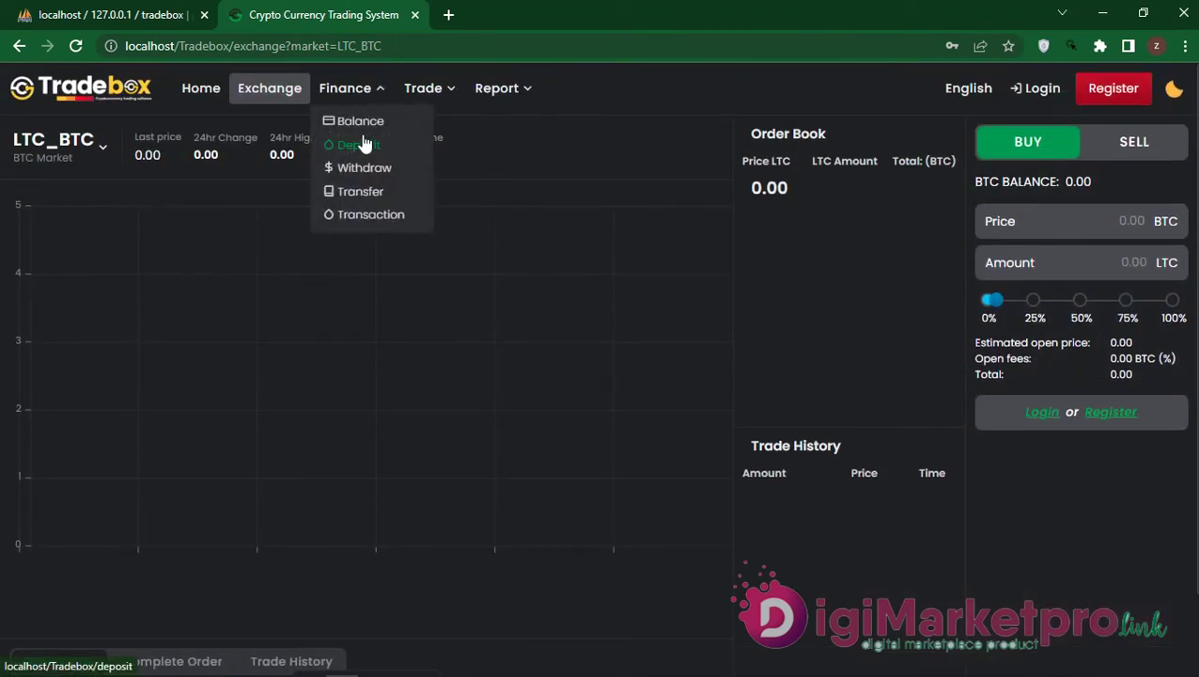
{"action": "left_click", "coordinate": [191, 94]}
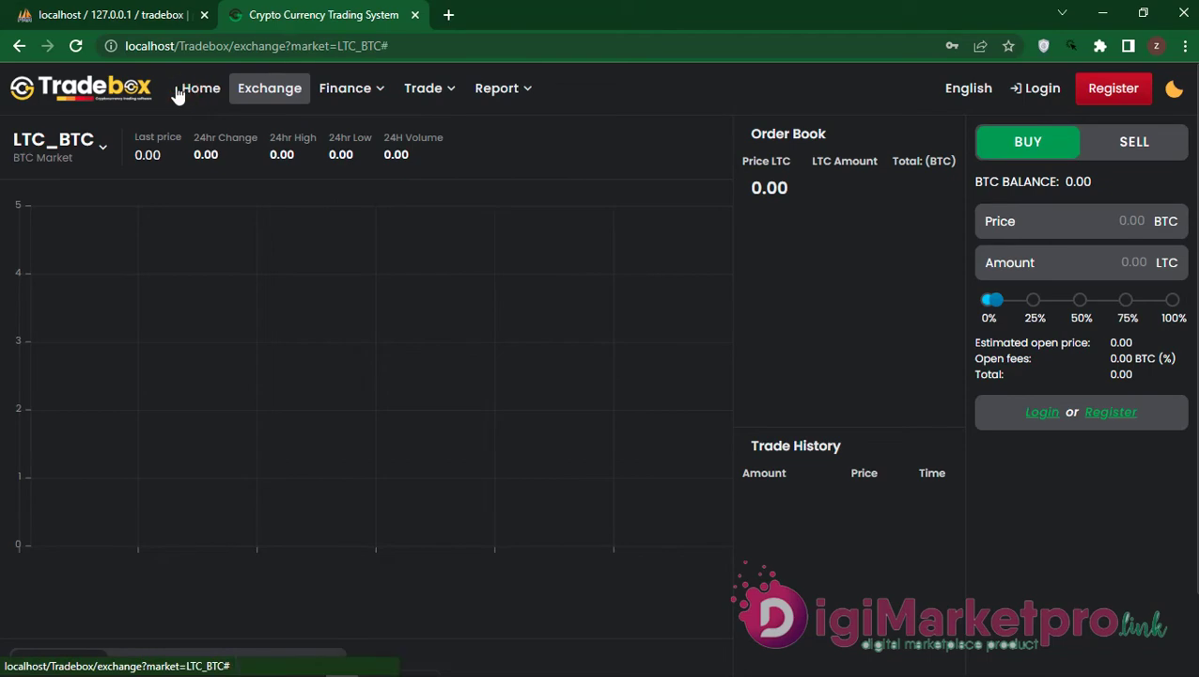
{"action": "left_click", "coordinate": [98, 90]}
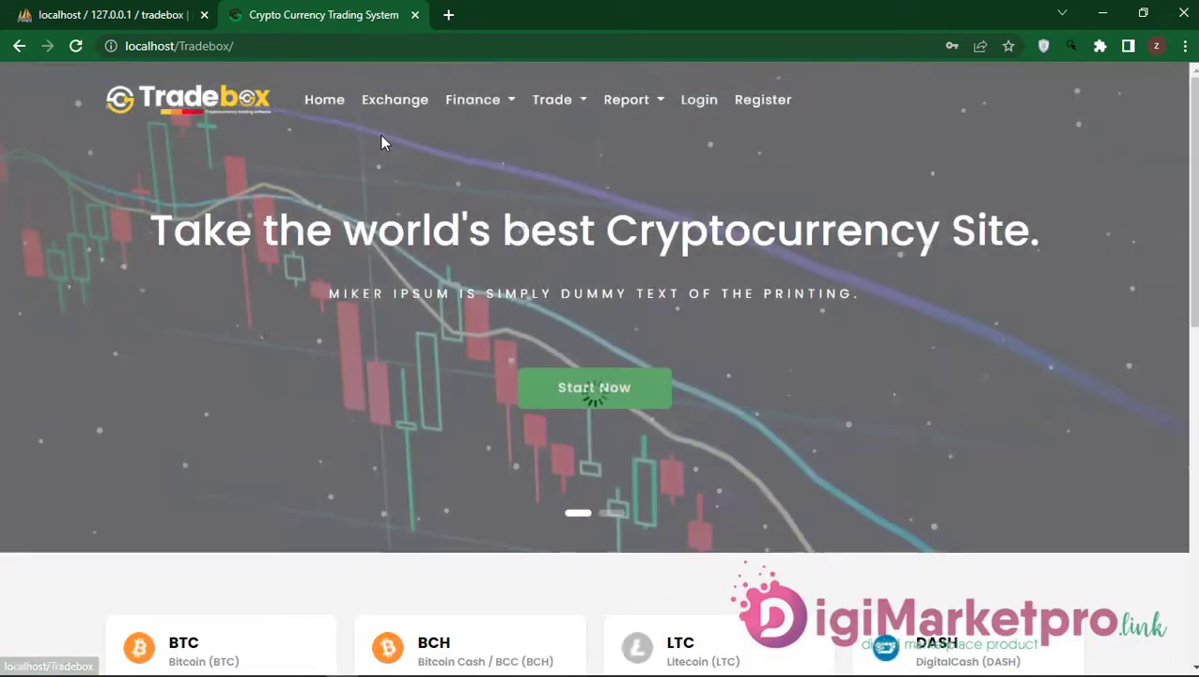
Step: Try the Finance balance and Trade open orders pages, checking phpMyAdmin in between
{"action": "left_click", "coordinate": [507, 107]}
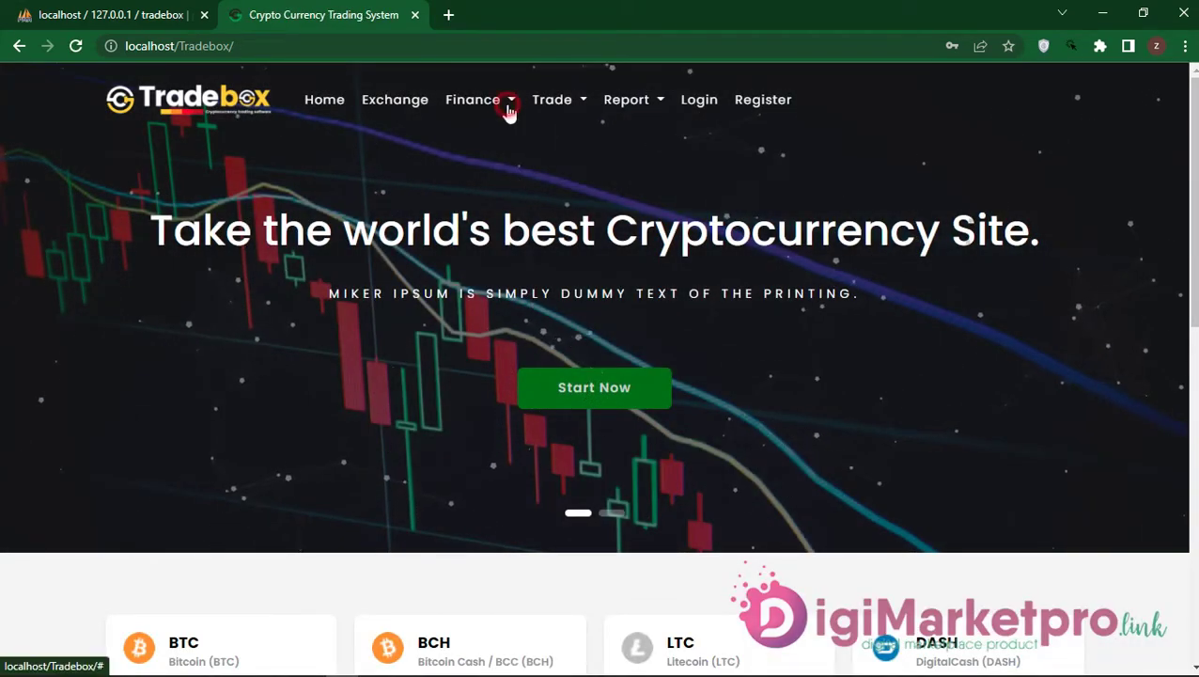
{"action": "left_click", "coordinate": [503, 141]}
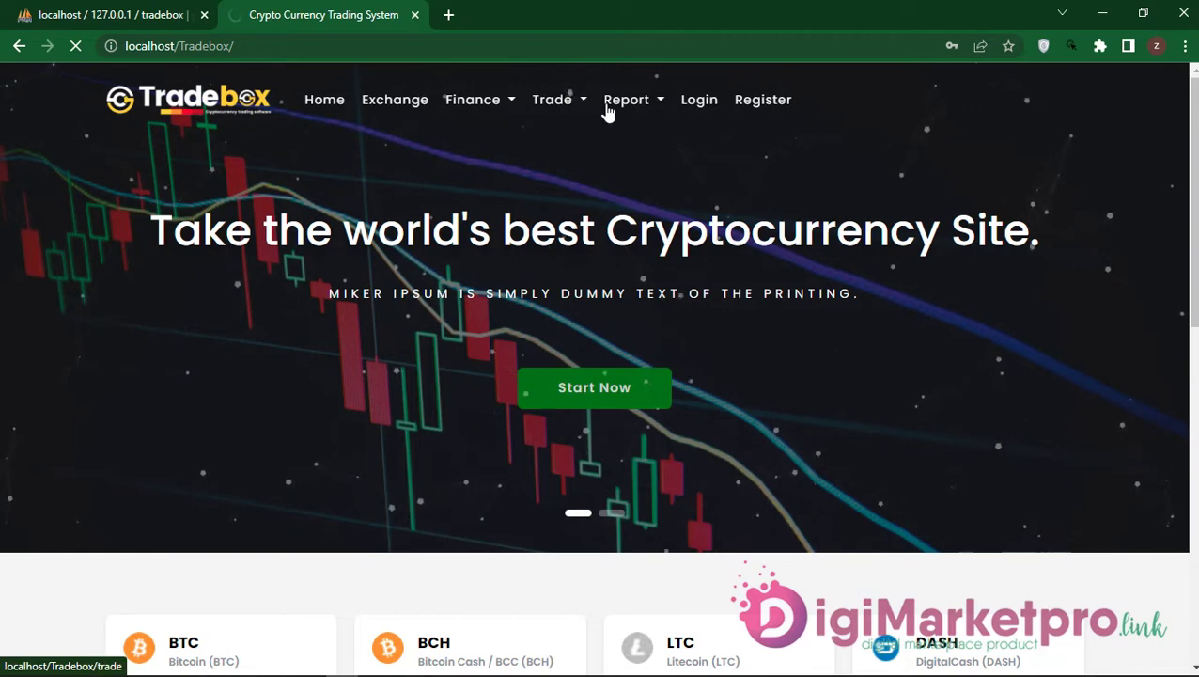
{"action": "left_click", "coordinate": [110, 11]}
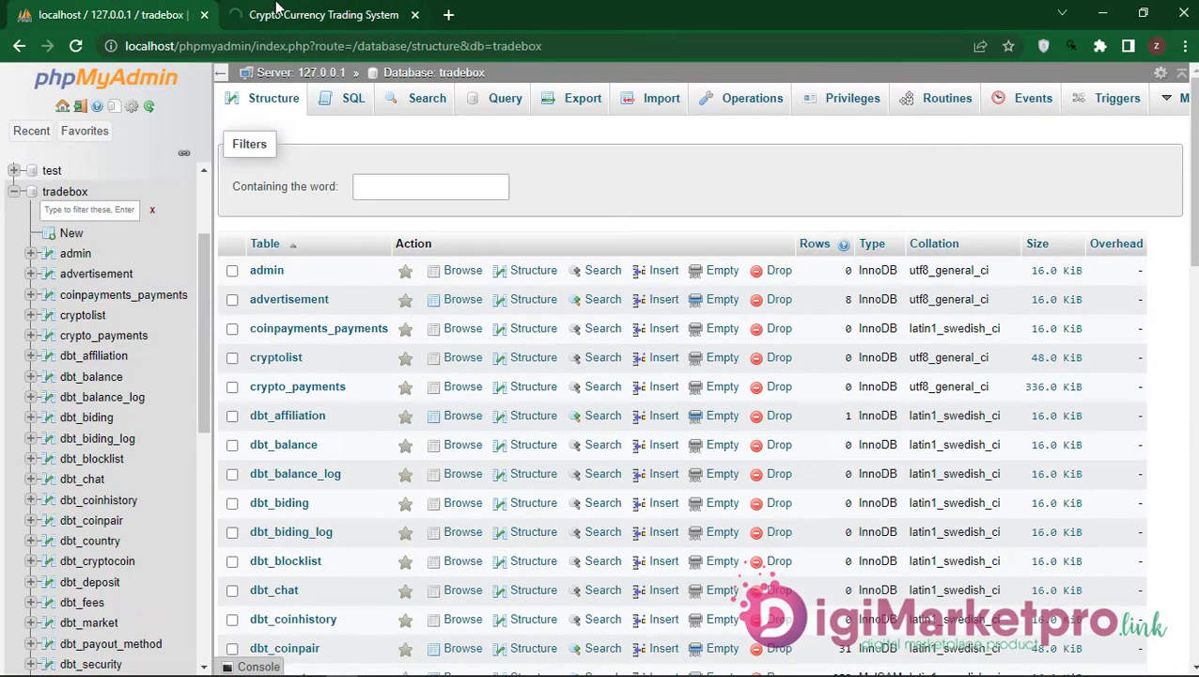
{"action": "left_click", "coordinate": [280, 12]}
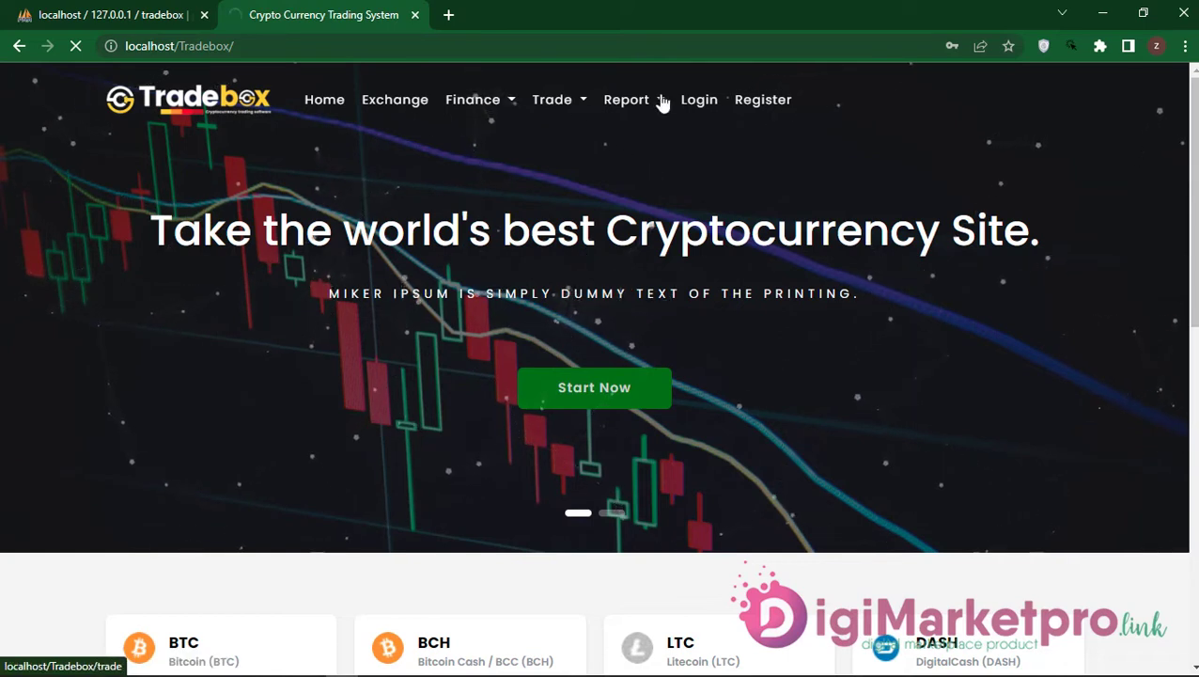
{"action": "left_click", "coordinate": [567, 110]}
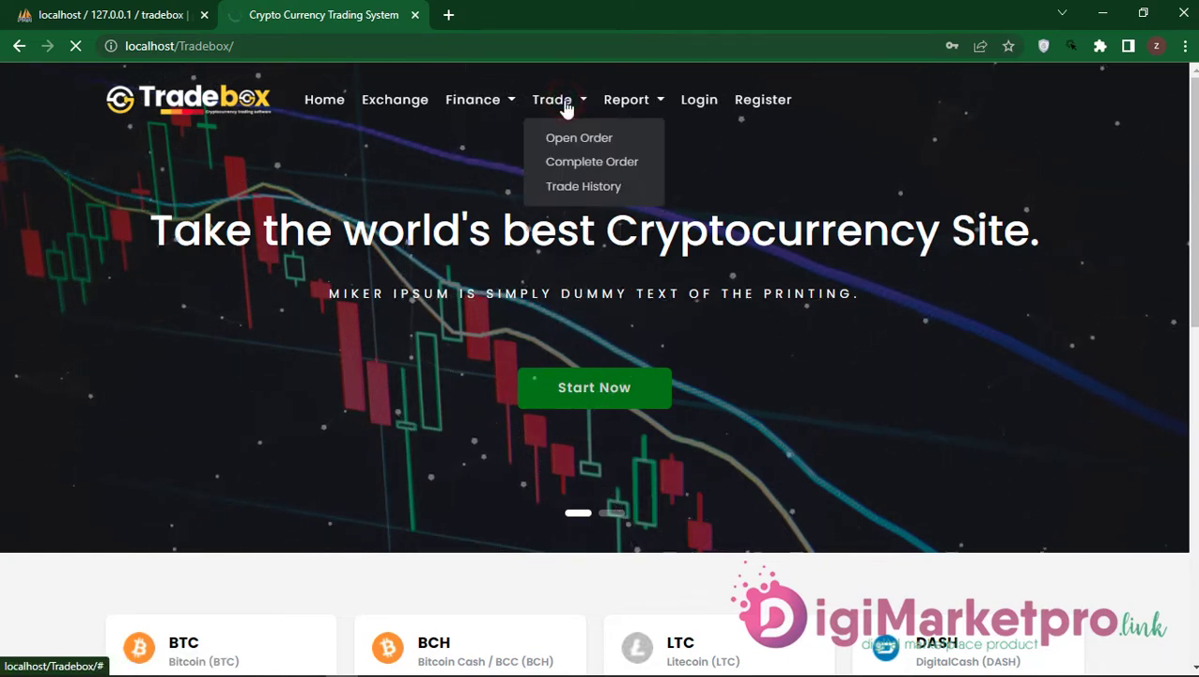
{"action": "left_click", "coordinate": [572, 136]}
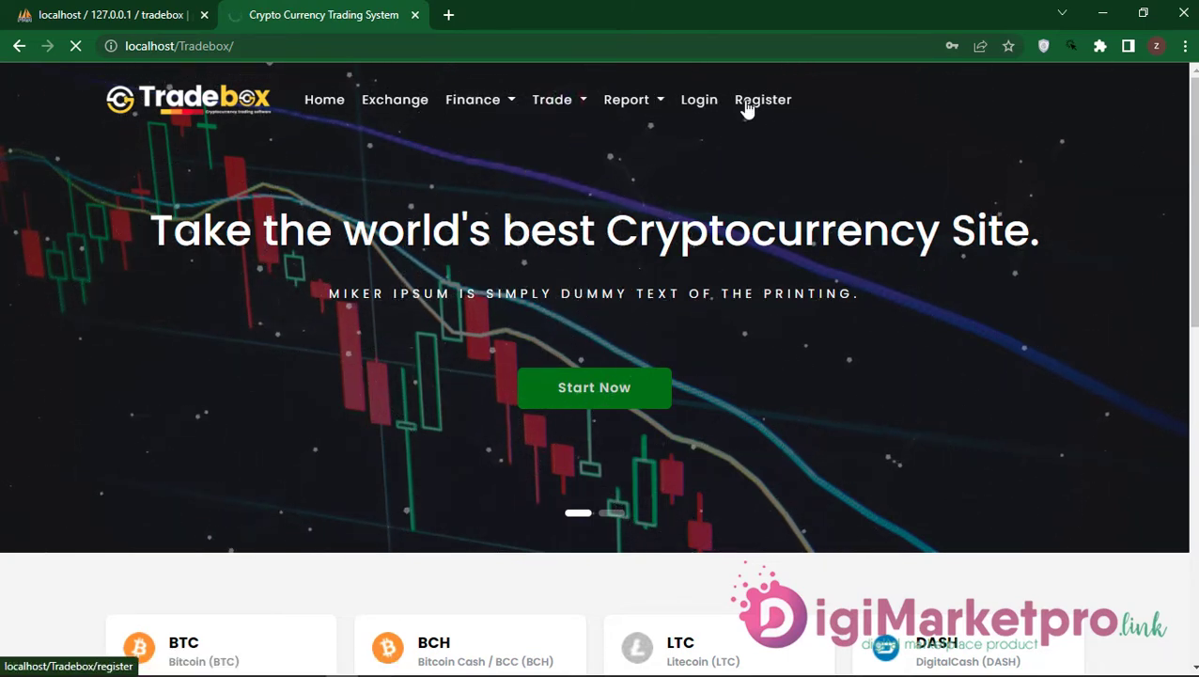
Step: Reload the Tradebox home page and open the Login page
{"action": "left_click", "coordinate": [79, 45]}
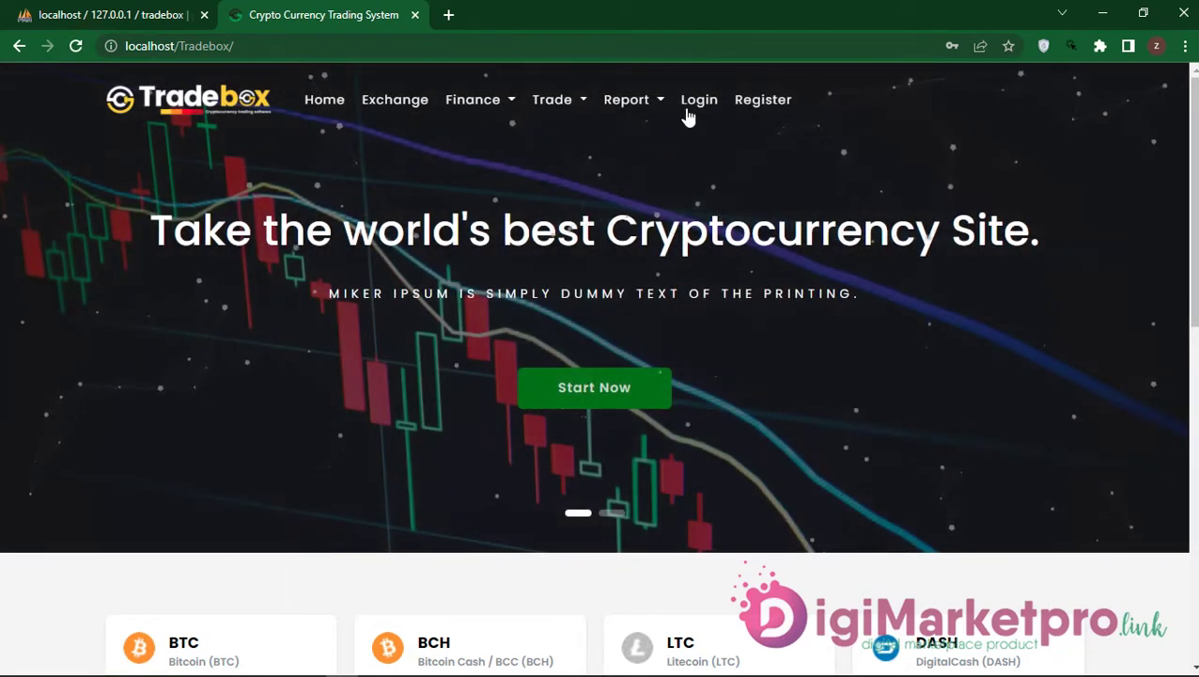
{"action": "left_click", "coordinate": [693, 113]}
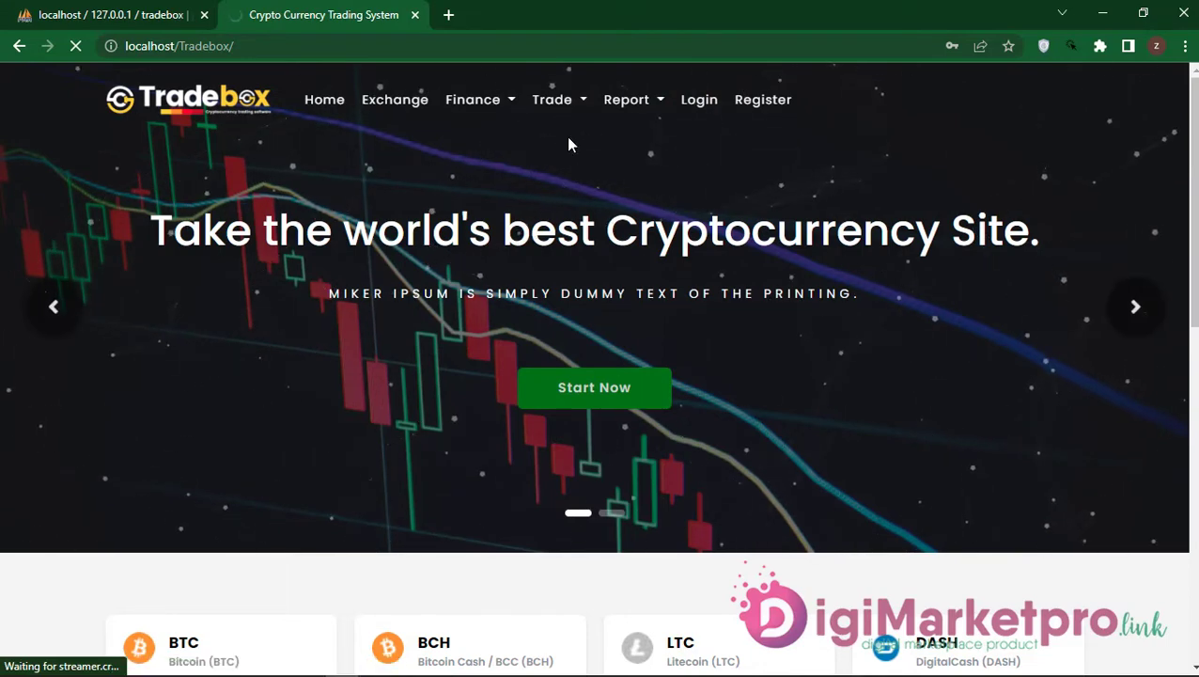
{"action": "scroll", "coordinate": [482, 374], "scroll_direction": "down", "scroll_amount": 10}
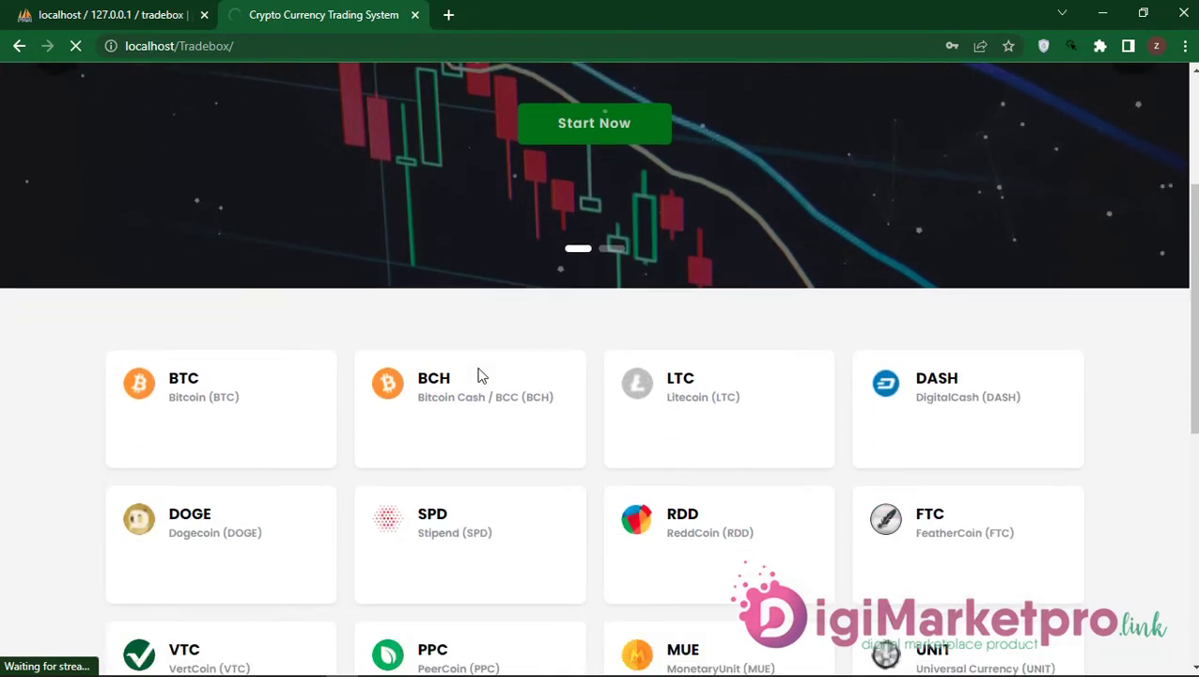
{"action": "scroll", "coordinate": [482, 374], "scroll_direction": "up", "scroll_amount": 10}
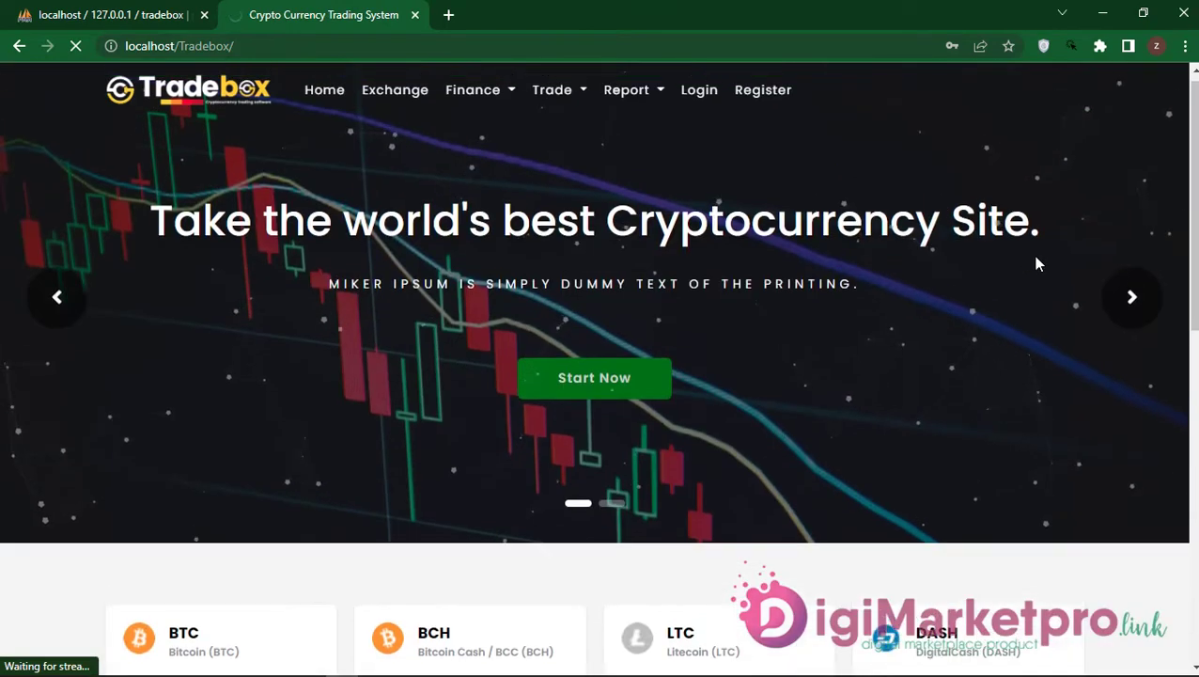
Step: Advance the home page banner three slides to 'The Feature of Financing Technology is Here'
{"action": "left_click", "coordinate": [1124, 322]}
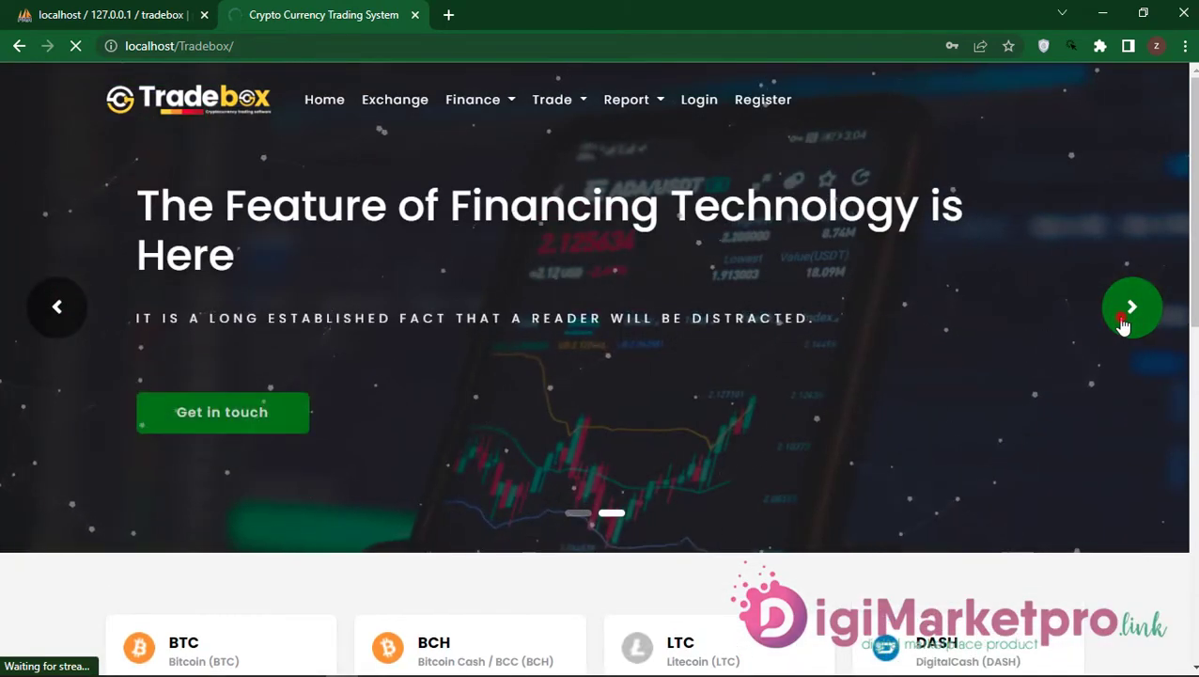
{"action": "left_click", "coordinate": [1124, 322]}
{"action": "left_click", "coordinate": [1125, 322]}
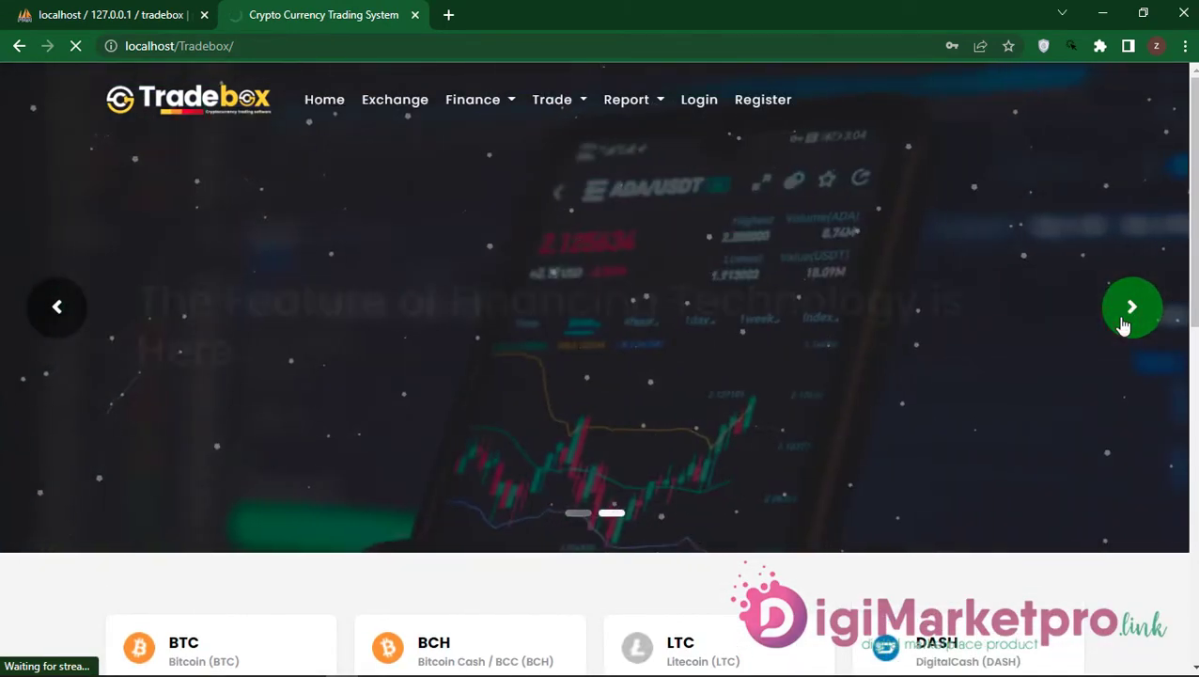